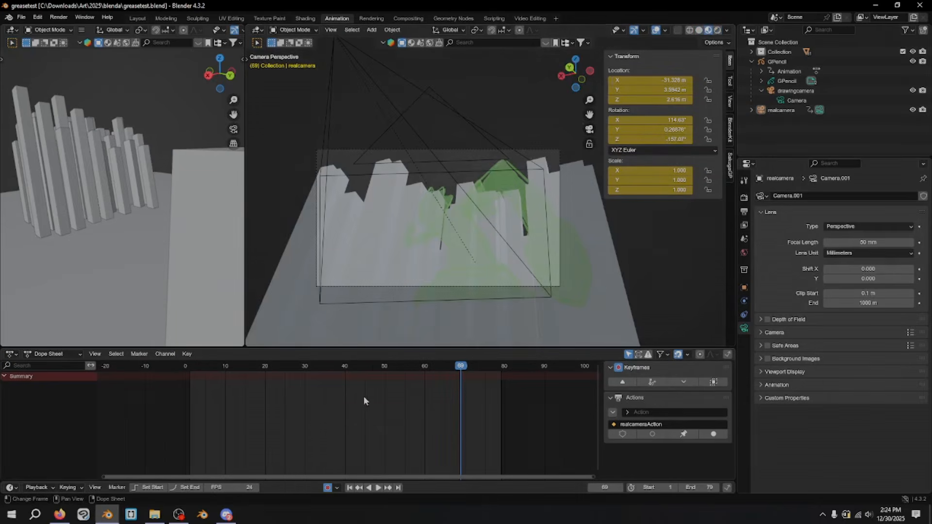
left_click_drag(375, 361, 273, 364)
middle_click_drag(463, 174, 454, 191)
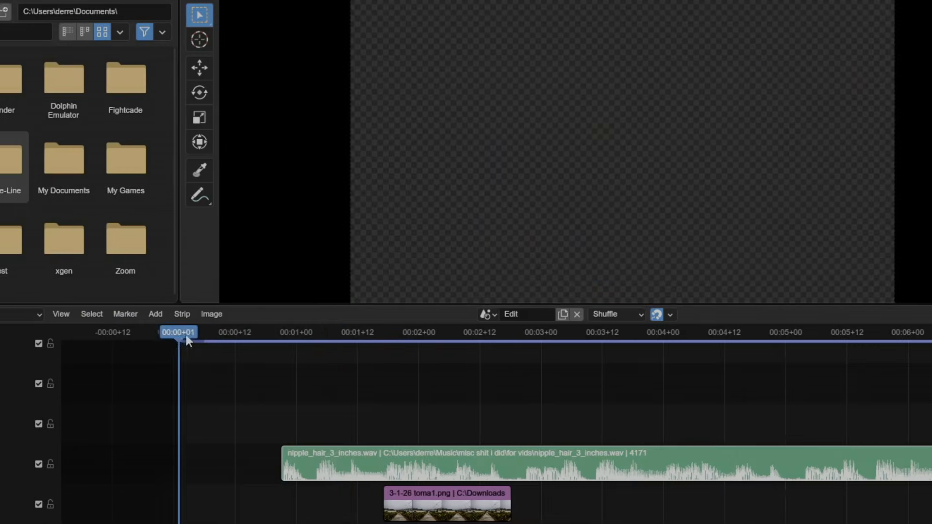
left_click_drag(179, 331, 295, 342)
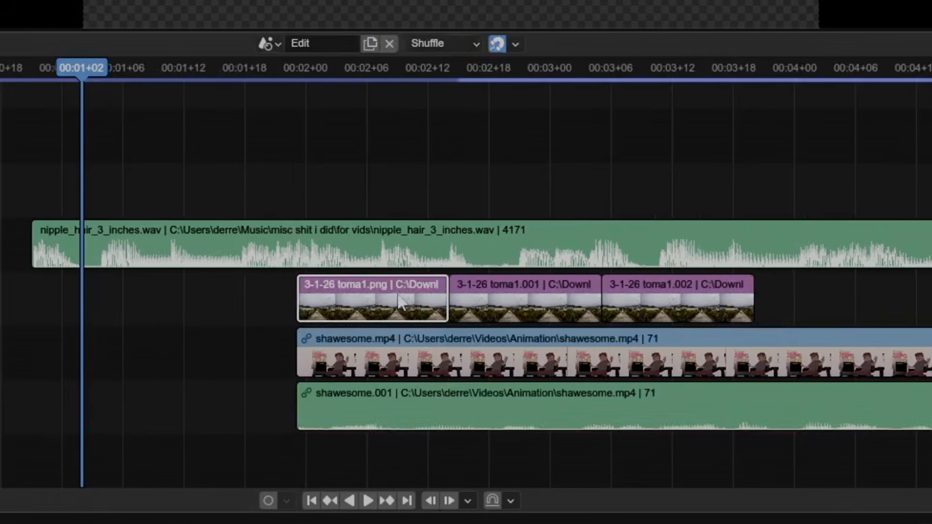
left_click_drag(399, 285, 849, 285)
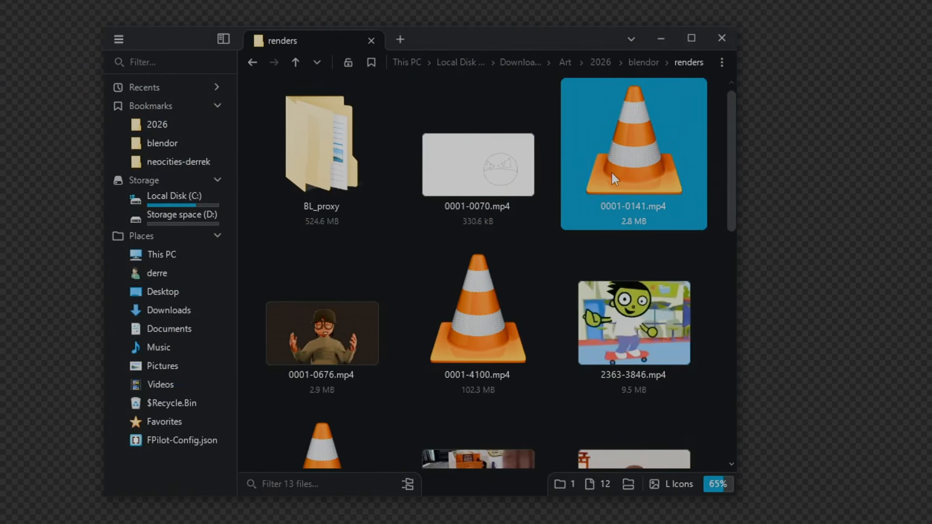
right_click(611, 173)
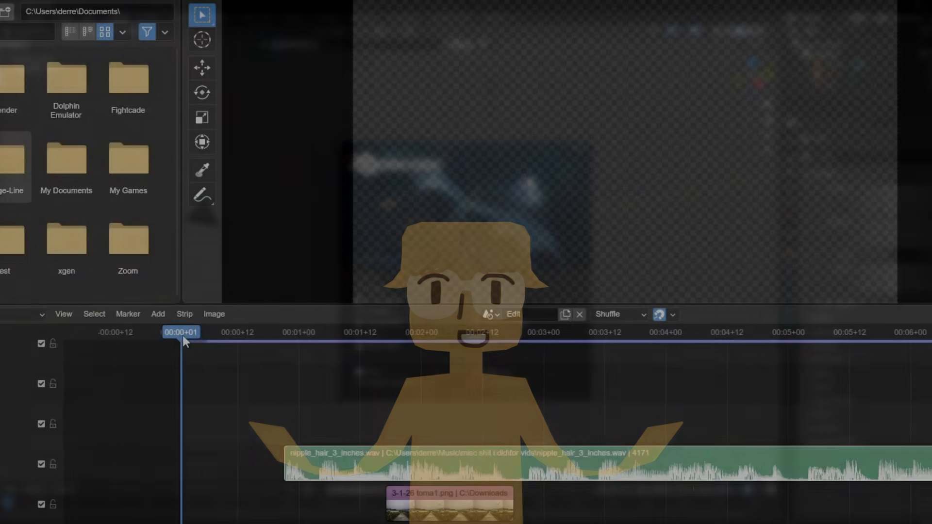
left_click_drag(182, 340, 309, 343)
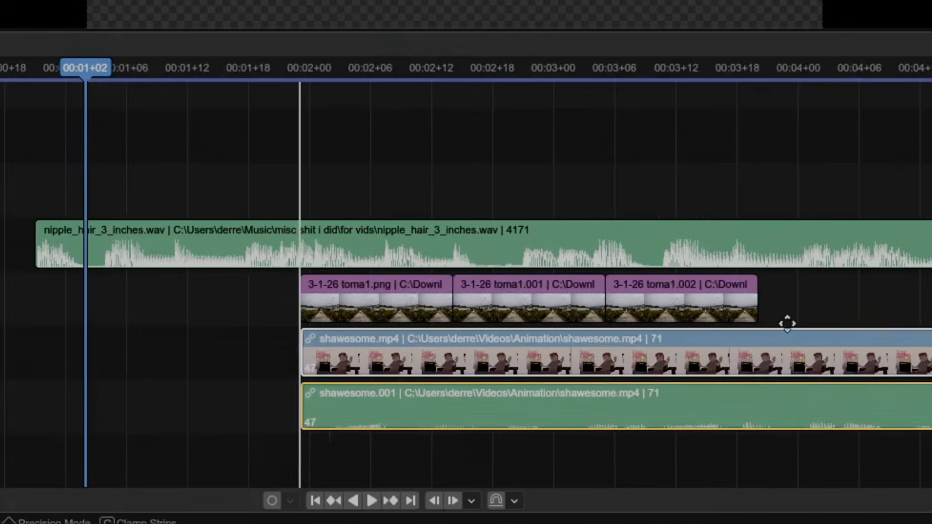
left_click_drag(416, 281, 834, 286)
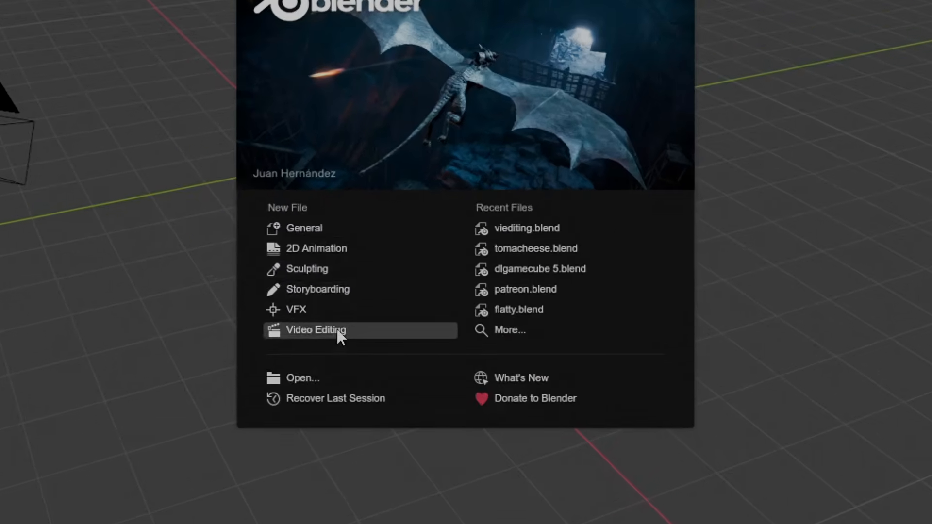
Create a new Video Editing project and look at its output and scene properties
left_click(338, 332)
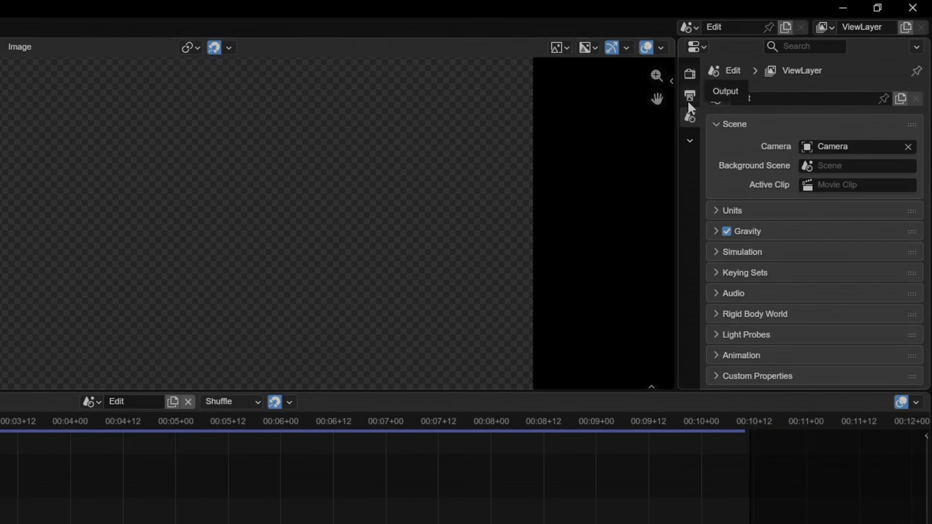
left_click(925, 99)
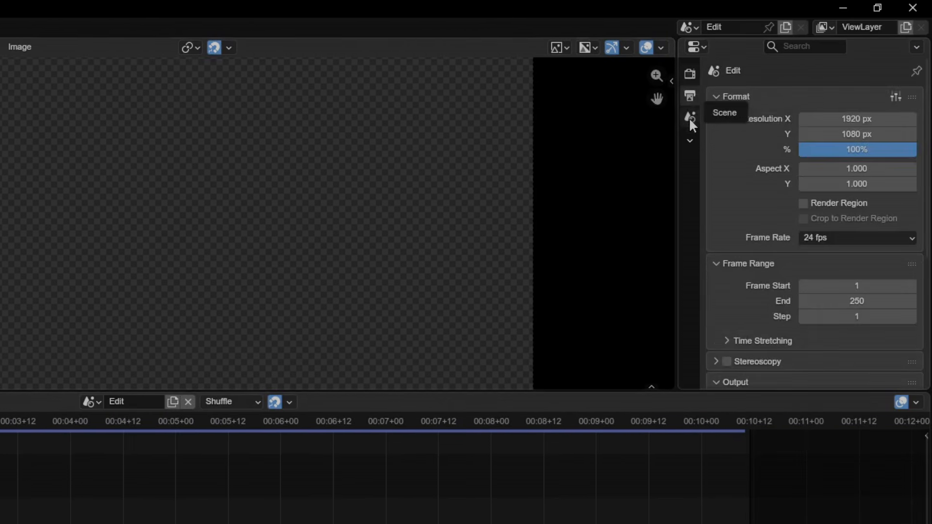
left_click(689, 117)
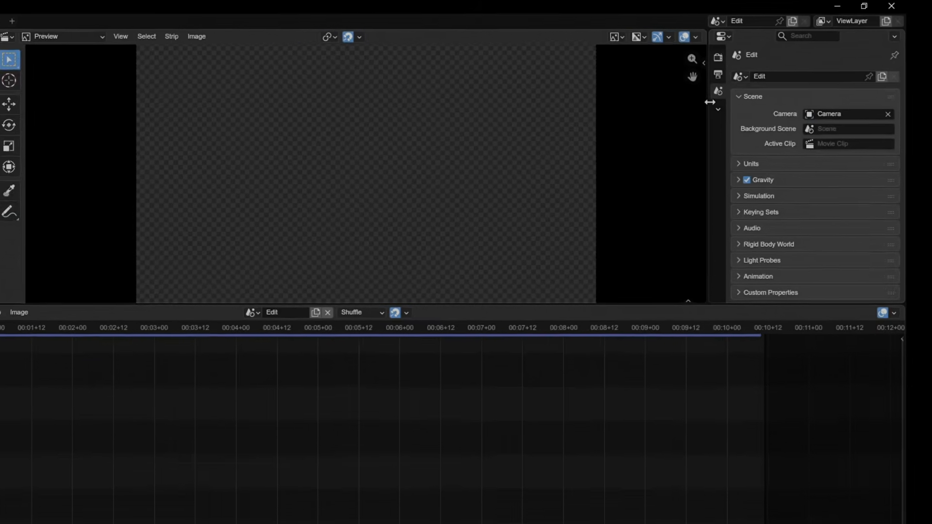
scroll(195, 520, "down", 12)
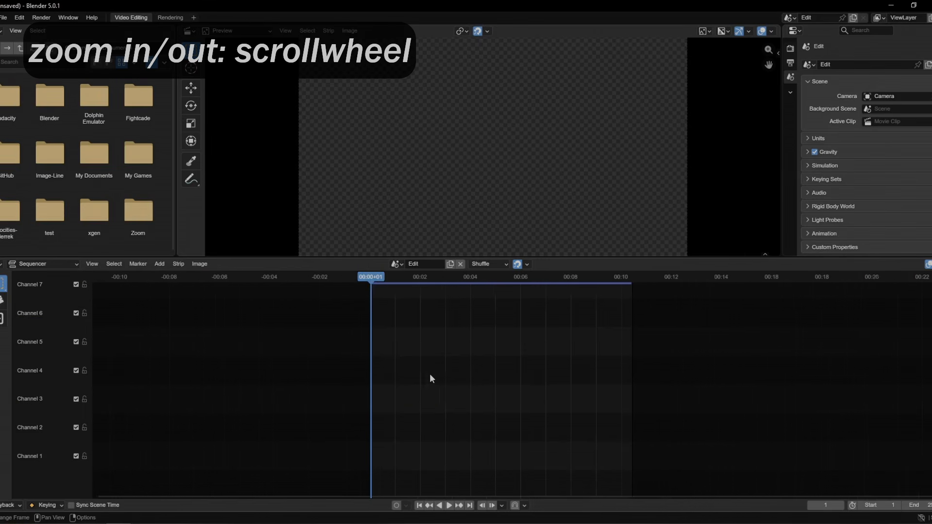
scroll(430, 375, "up", 5)
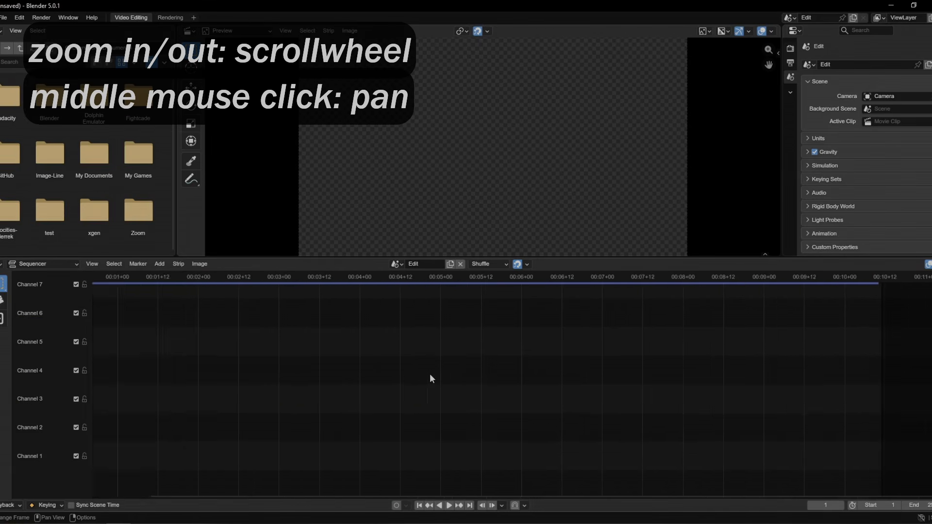
middle_click_drag(430, 376, 544, 368)
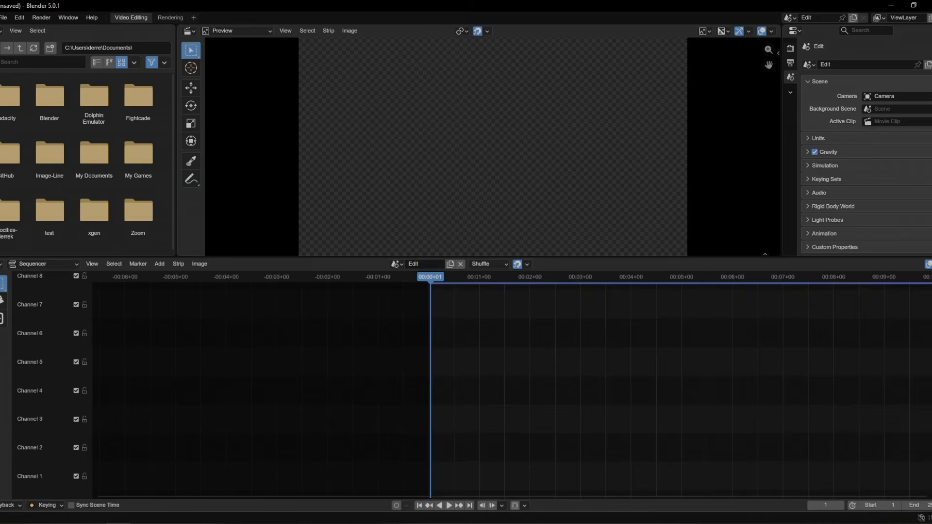
left_click(23, 18)
left_click(43, 148)
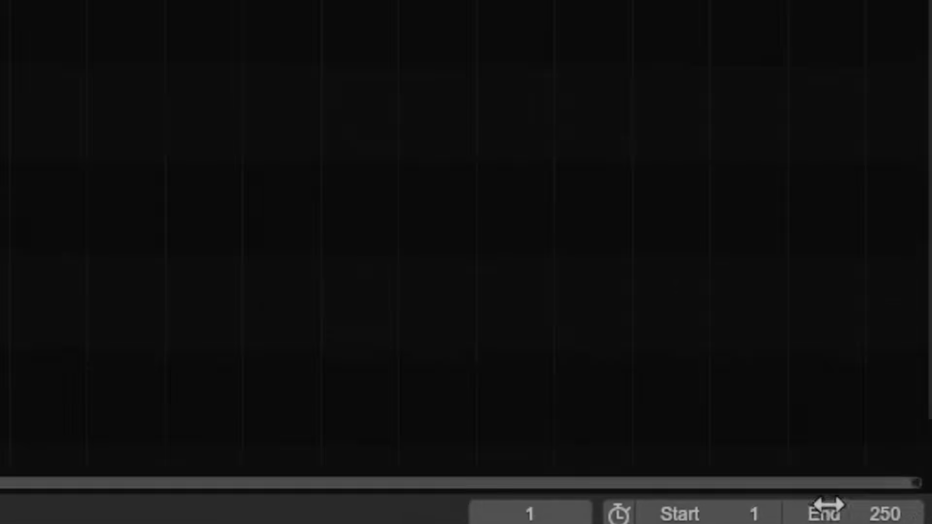
mouse_move(821, 474)
left_mouse_down()
mouse_move(889, 474)
mouse_move(806, 461)
mouse_move(900, 461)
mouse_move(830, 460)
left_mouse_up()
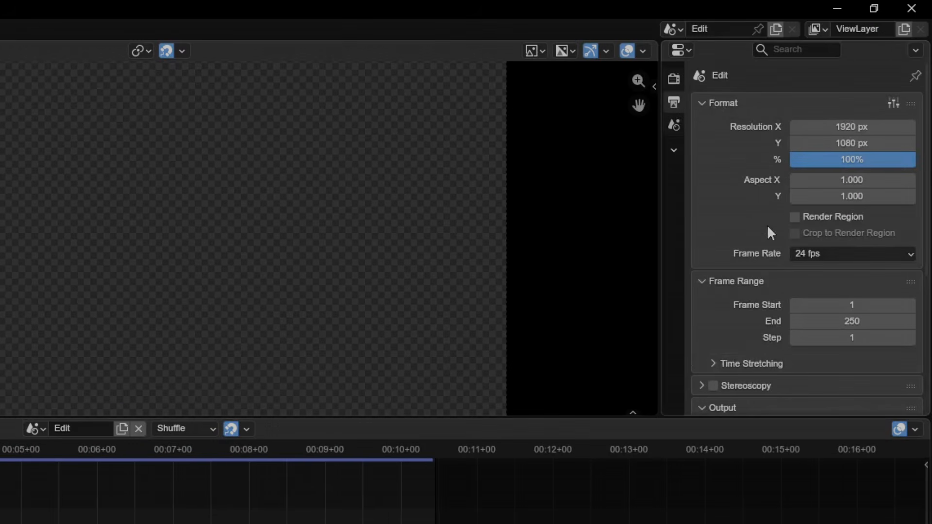
Review the output settings, including the frame range, metadata options and the folder browser for the output path
scroll(767, 253, "down", 5)
scroll(767, 252, "down", 3)
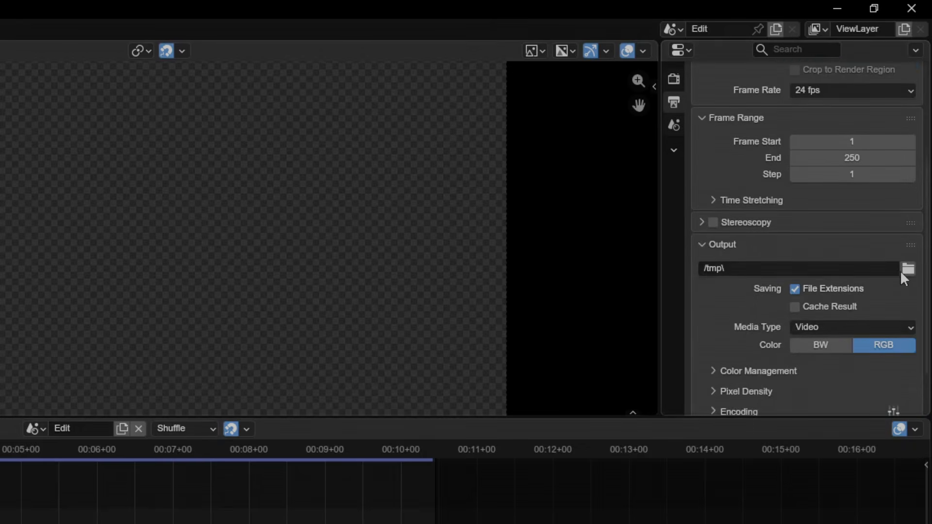
left_click(907, 268)
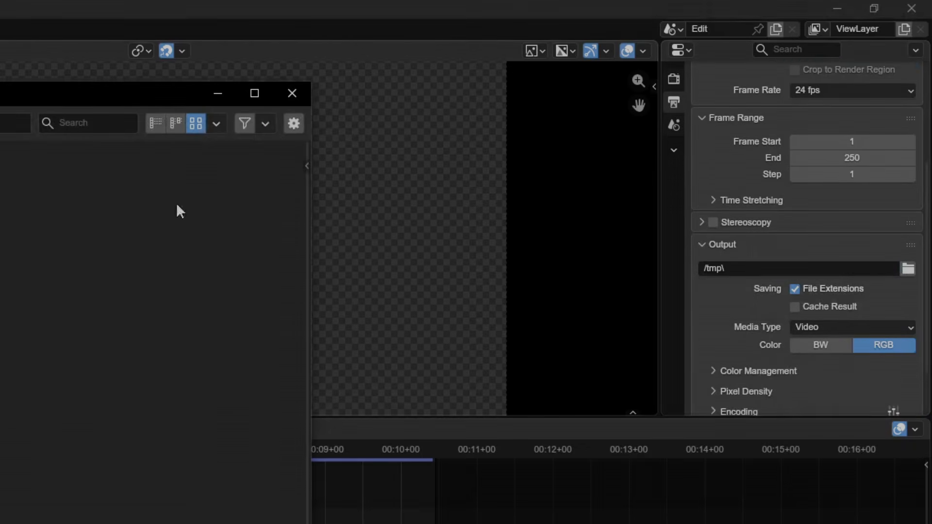
left_click(292, 92)
scroll(737, 364, "down", 10)
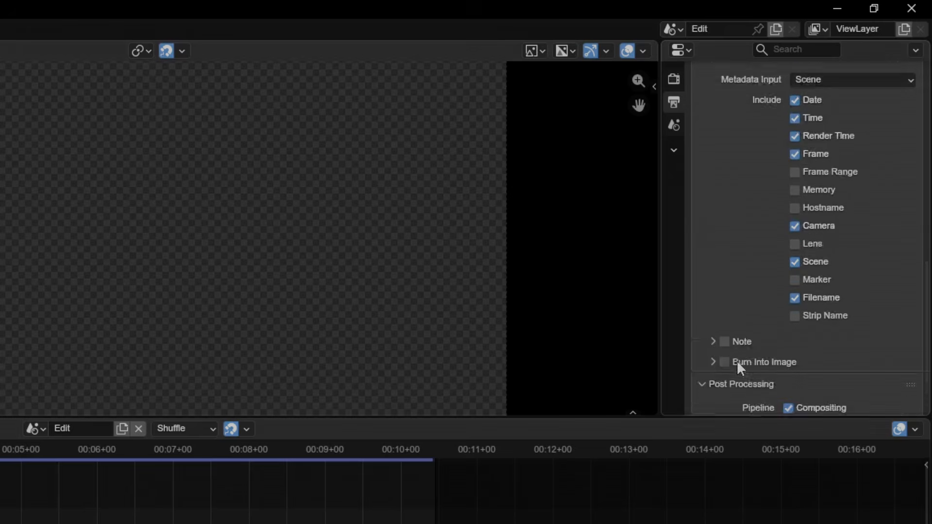
scroll(736, 360, "up", 15)
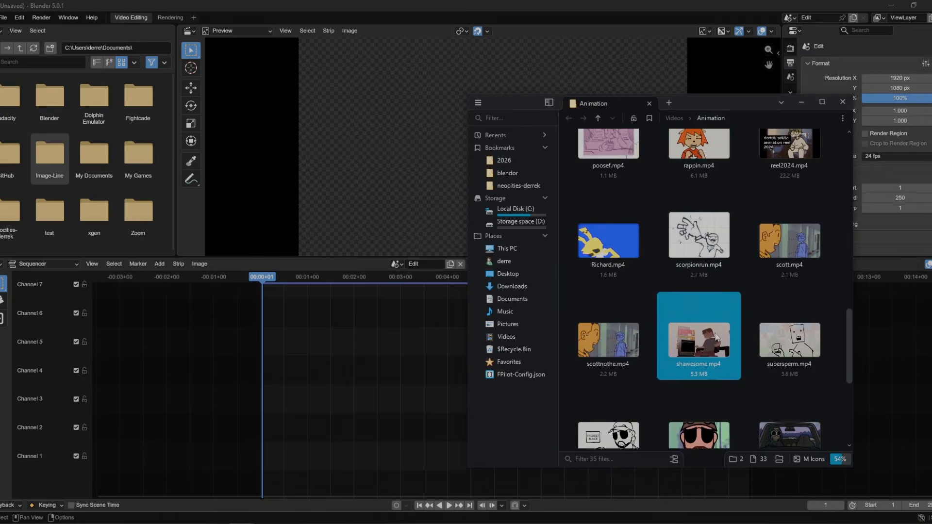
Add shawesome.mp4, 3-1-26 toma1.png and nipple_hair_3_inches.wav from the file manager to separate channels of the sequencer timeline
left_click_drag(687, 345, 307, 466)
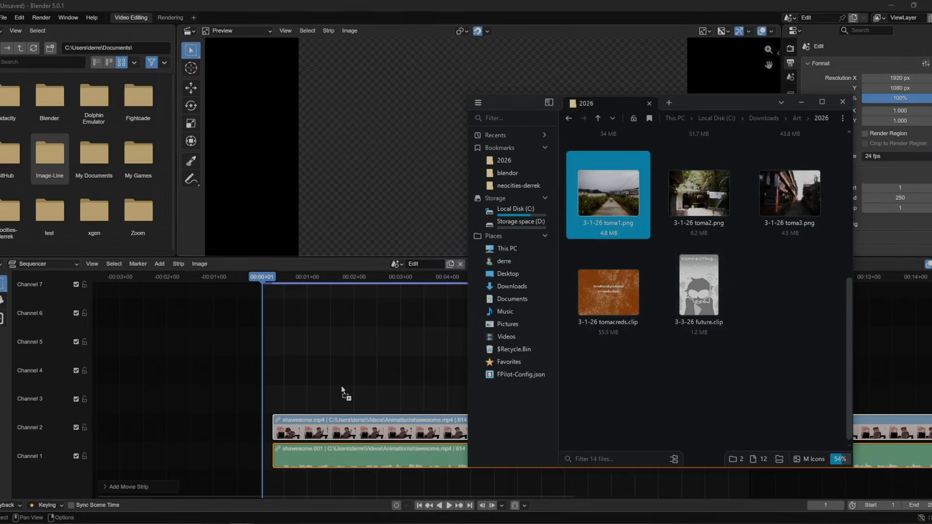
left_click_drag(343, 389, 341, 392)
left_click_drag(712, 212, 396, 319)
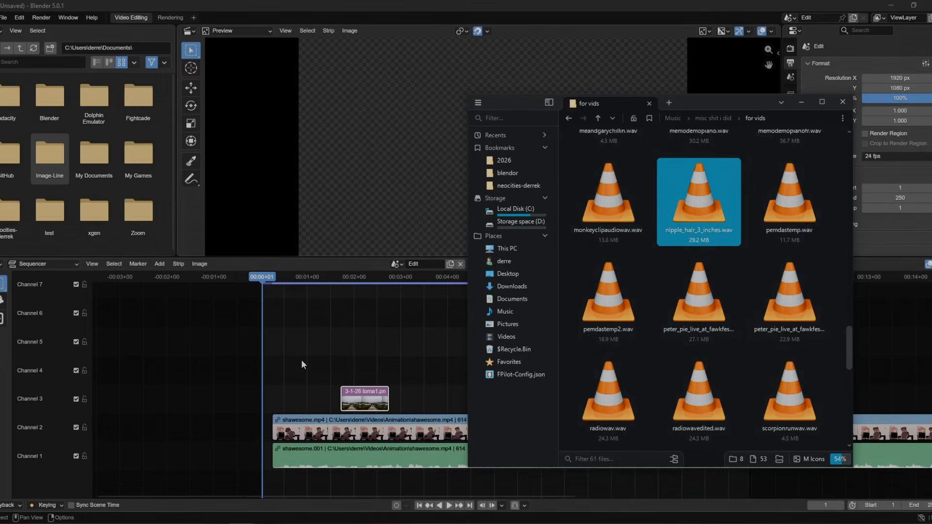
left_click_drag(302, 364, 303, 364)
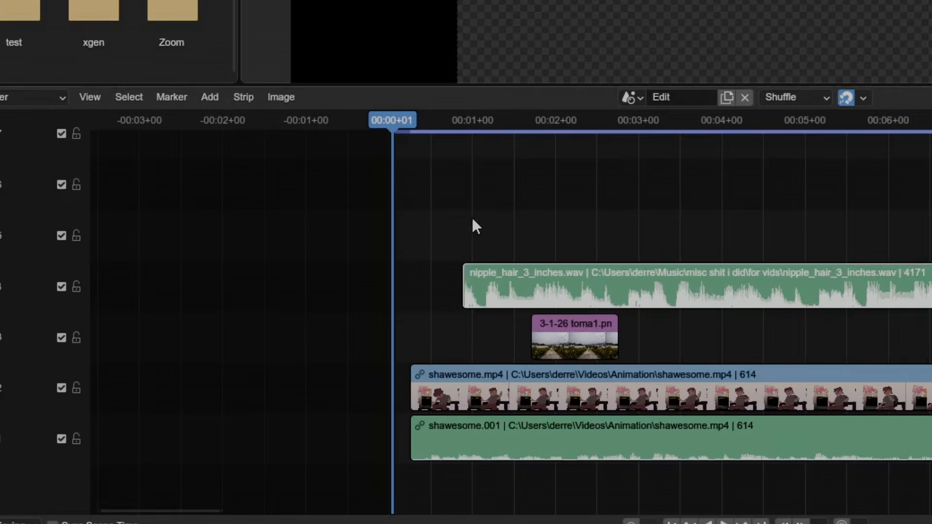
Look over the kinds of strips that can be added to the sequencer
key("shift+a")
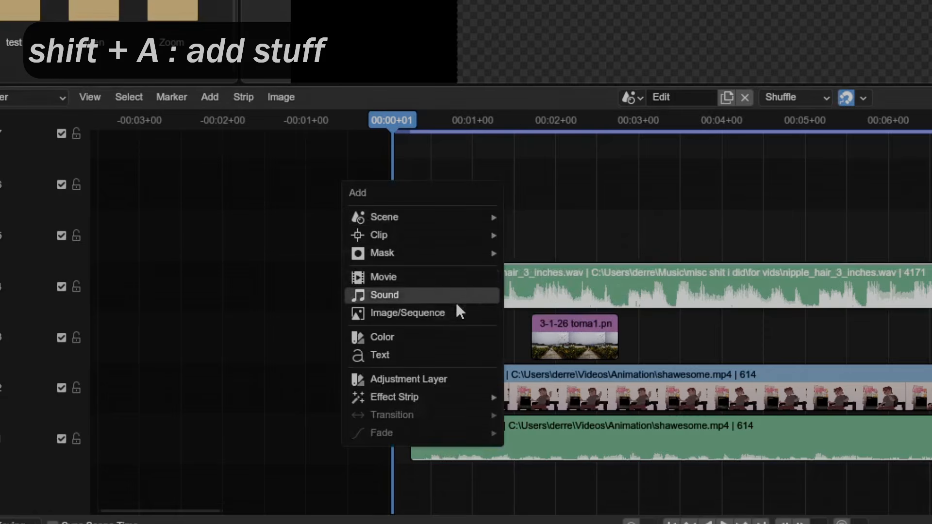
middle_click_drag(831, 302, 915, 307)
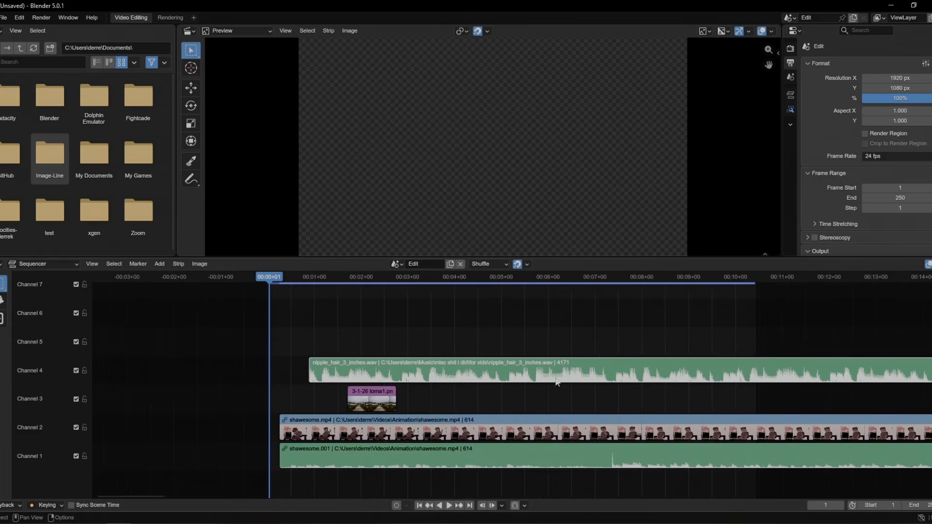
Disable channel 4, which holds nipple_hair_3_inches.wav, and enable it again
scroll(557, 382, "up", 3)
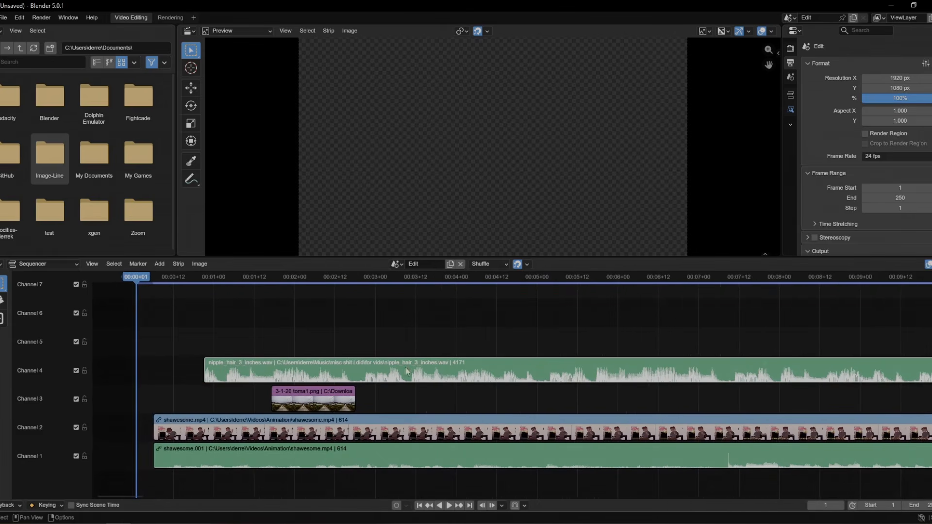
left_click(76, 370)
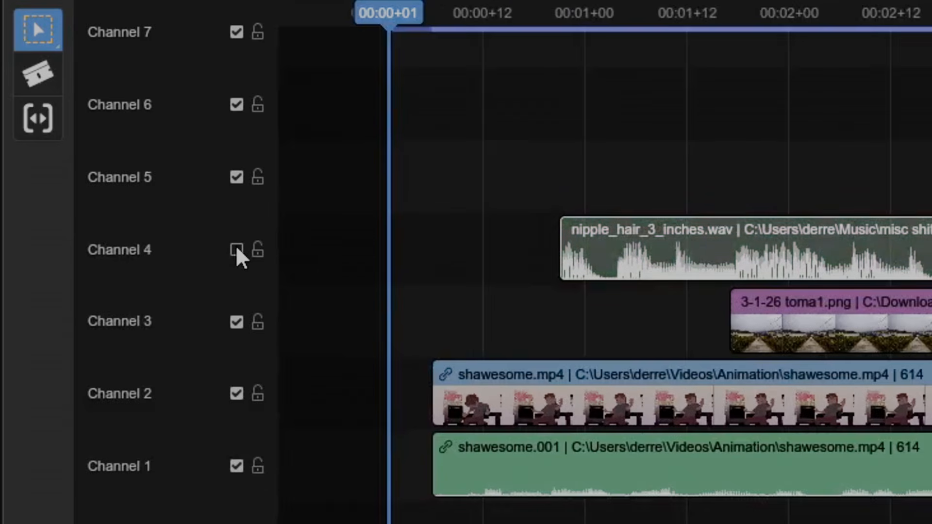
left_click(76, 370)
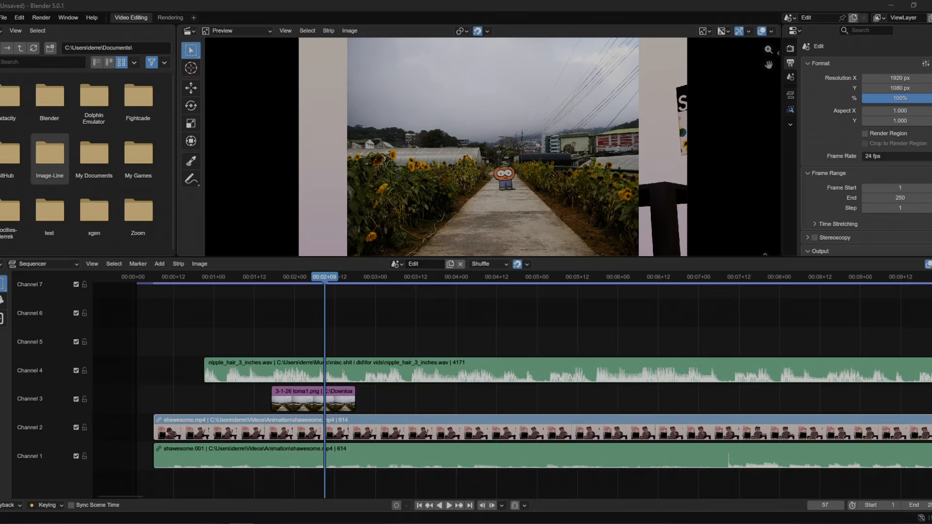
Switch to the file manager and locate the BL_proxy folder inside Videos > Animation
key("alt+Tab")
left_click_drag(573, 88, 527, 128)
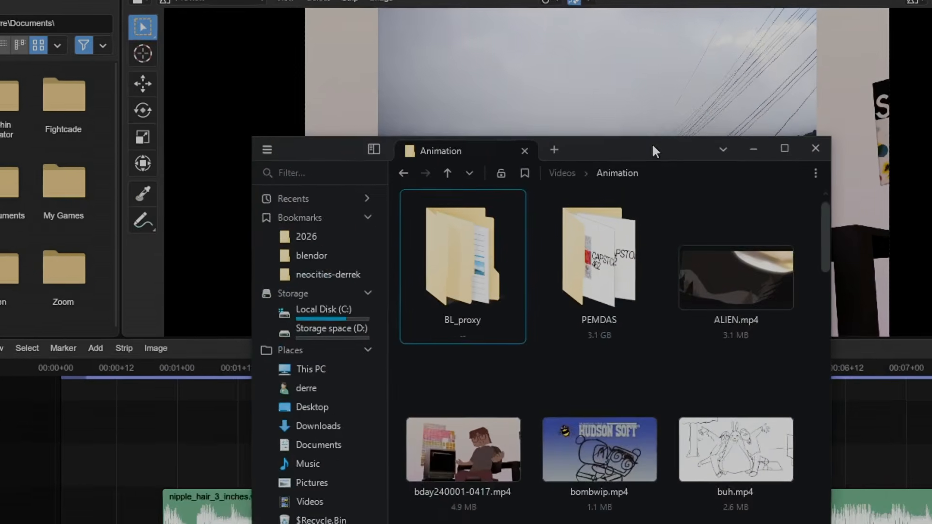
left_click(412, 215)
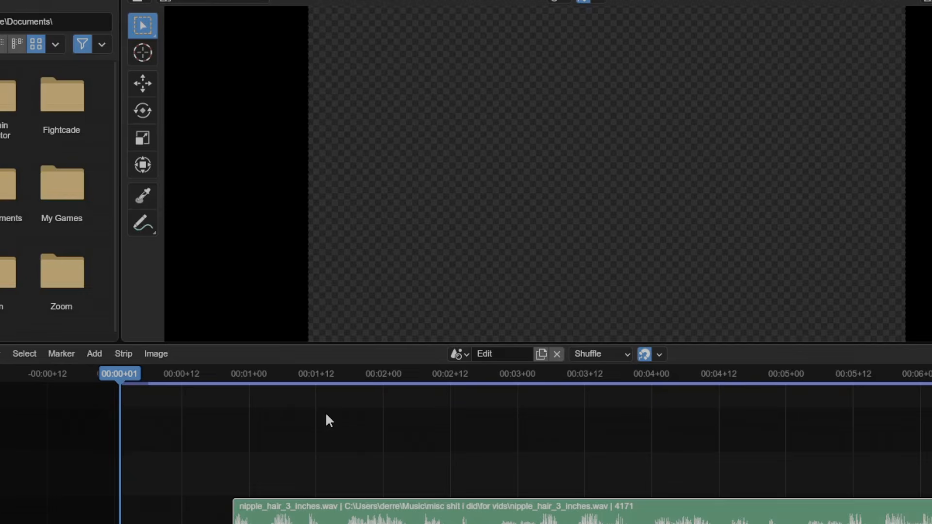
Move the nipple_hair_3_inches.wav strip up to channel 5 and earlier on the timeline
left_click_drag(121, 376, 275, 383)
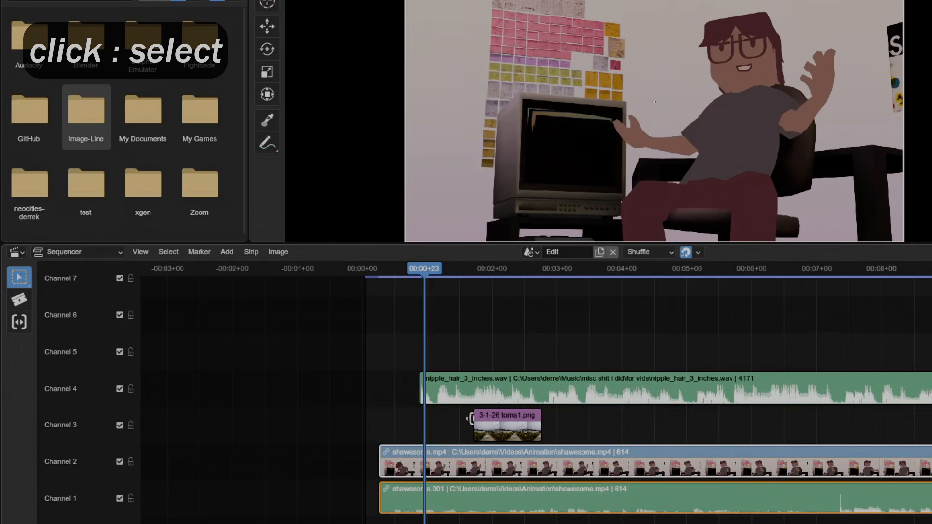
key("g")
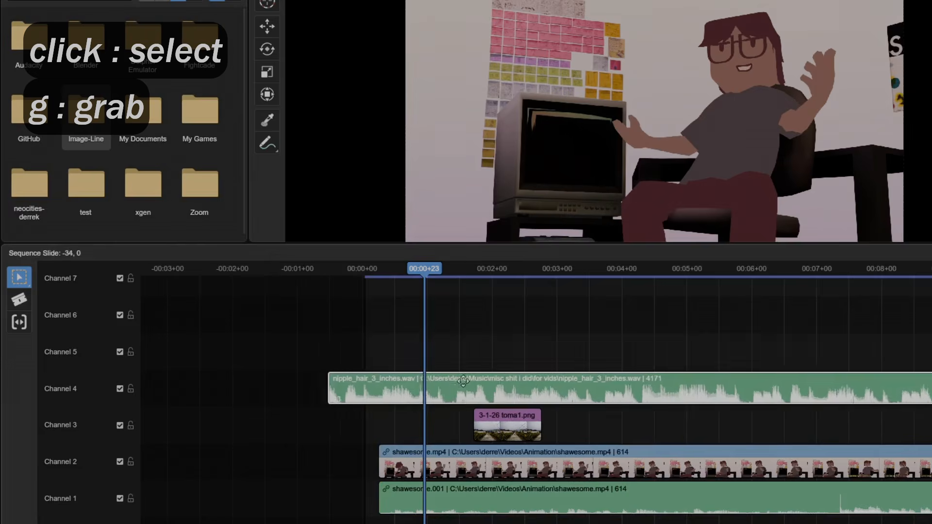
left_click(440, 369)
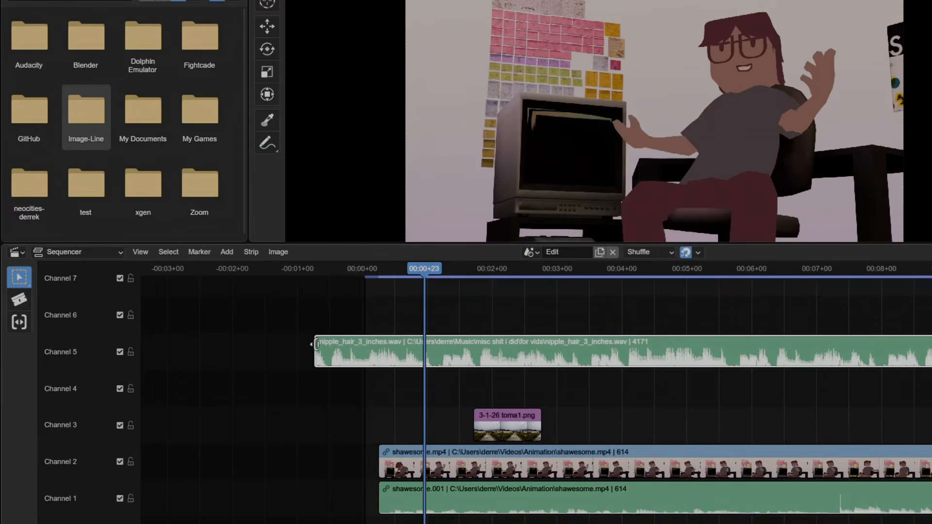
mouse_move(322, 345)
left_mouse_down()
mouse_move(451, 345)
mouse_move(316, 346)
left_mouse_up()
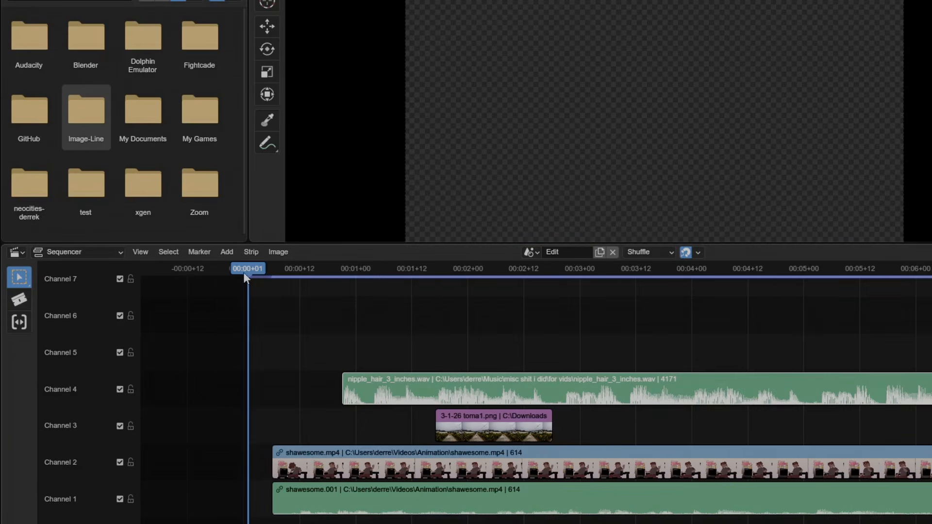
Split the linked shawesome.mp4 video and audio strips at 00:03+20 and delete the part after the cut
left_click_drag(250, 277, 379, 283)
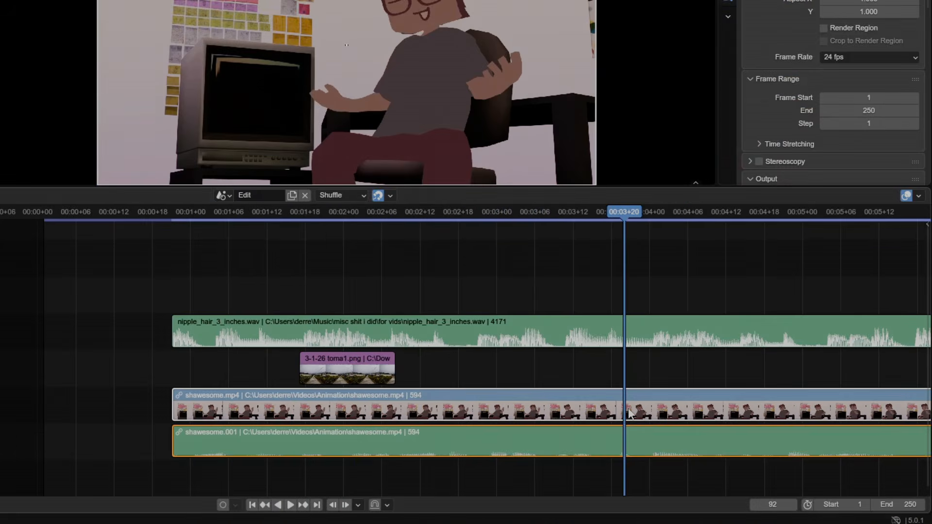
key("k")
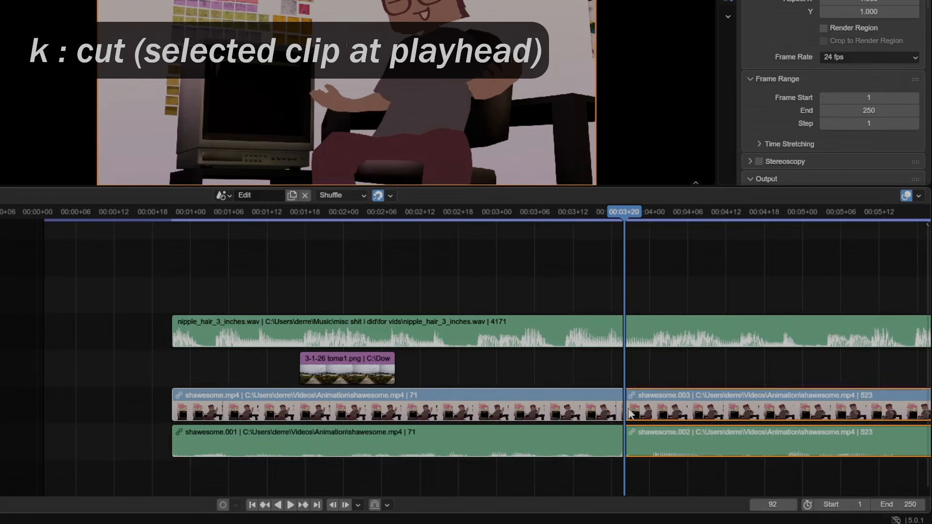
key("x")
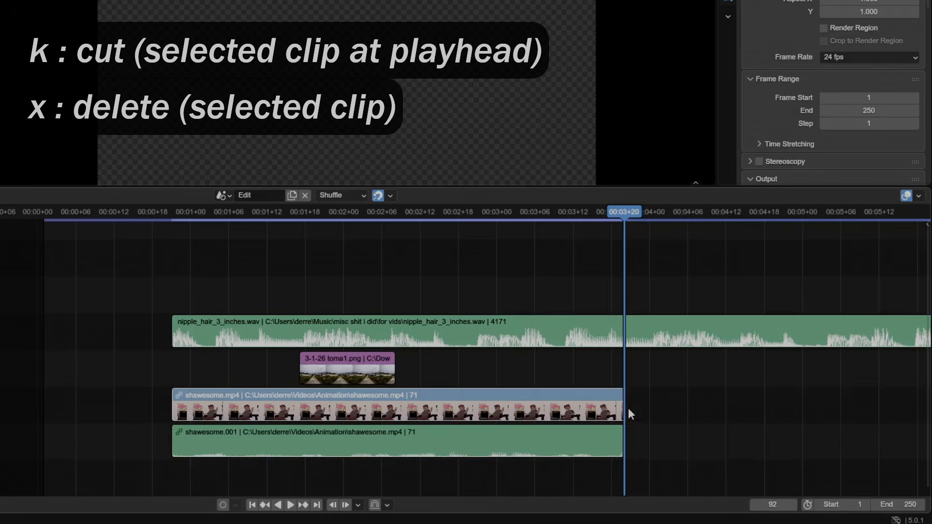
Copy the 3-1-26 toma1.png strip, paste it at 00:02+11, and try duplicating the nipple_hair_3_inches.wav strip
left_click_drag(423, 213, 414, 215)
left_click(389, 366)
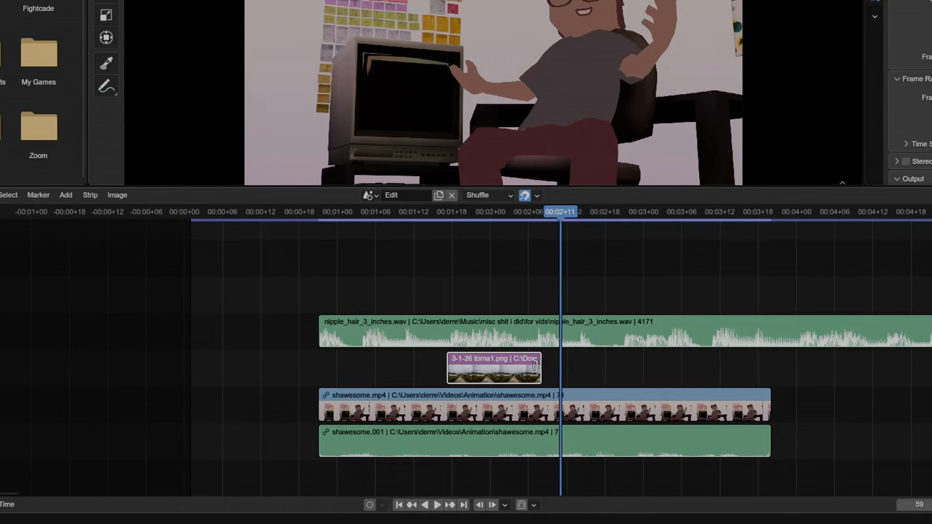
key("ctrl+c")
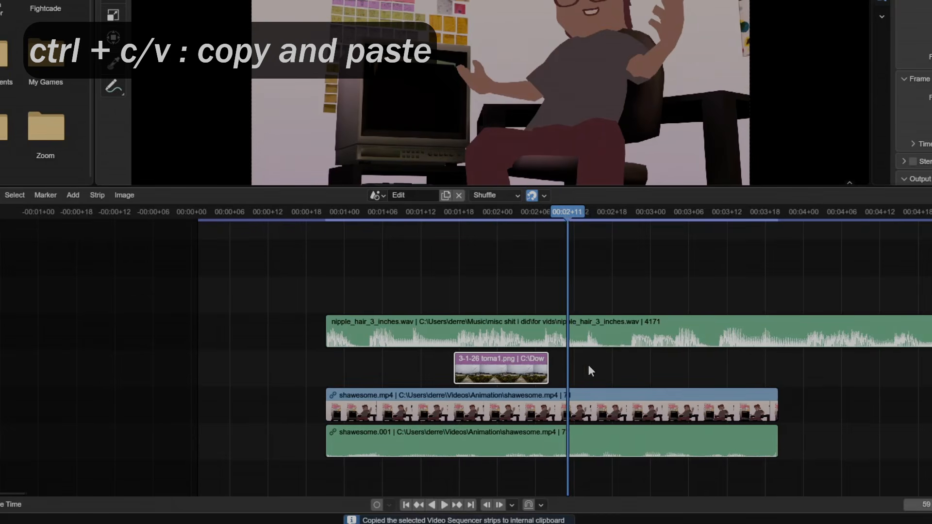
key("ctrl+v")
key("shift+d")
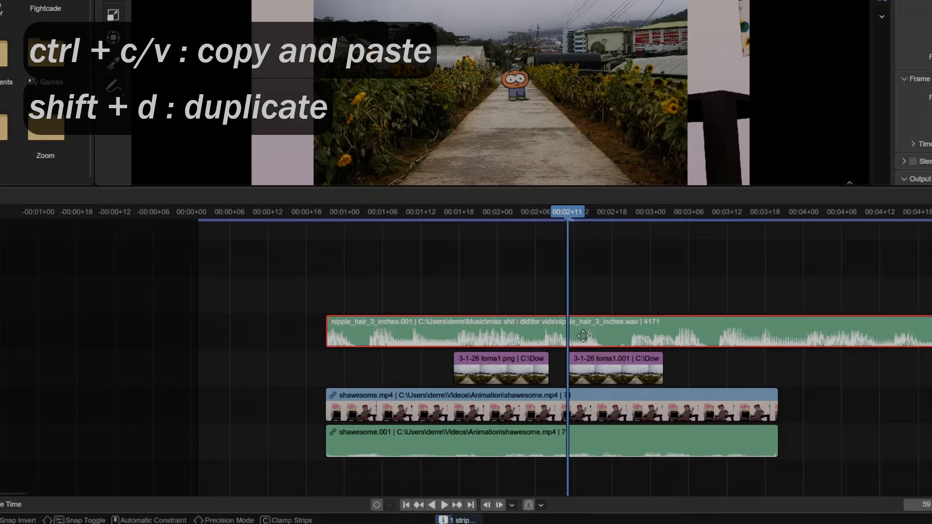
left_click(585, 292)
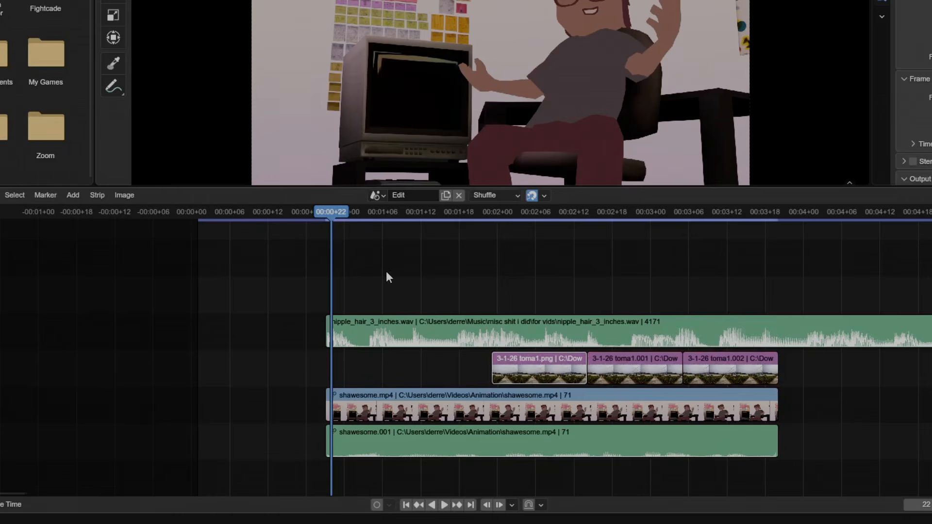
Play the edit and jump between the first and last frames of the timeline
key("space")
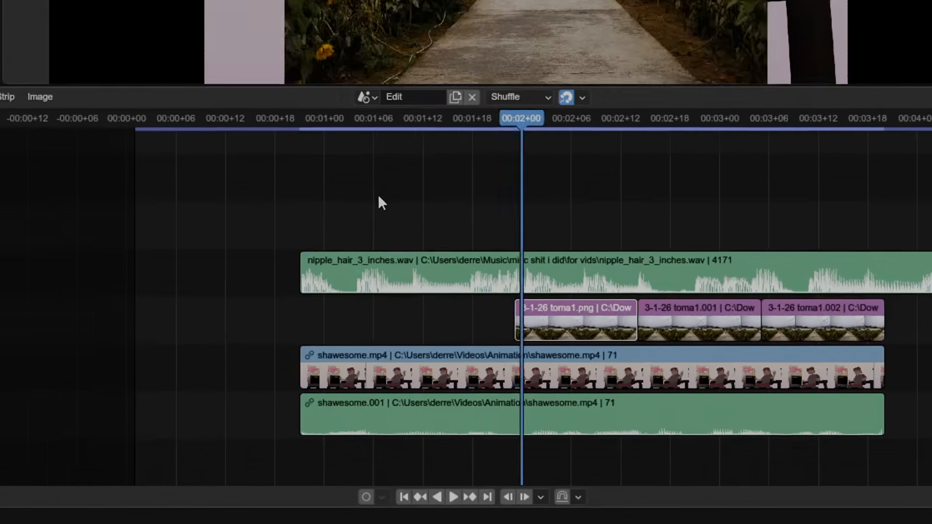
left_click(406, 504)
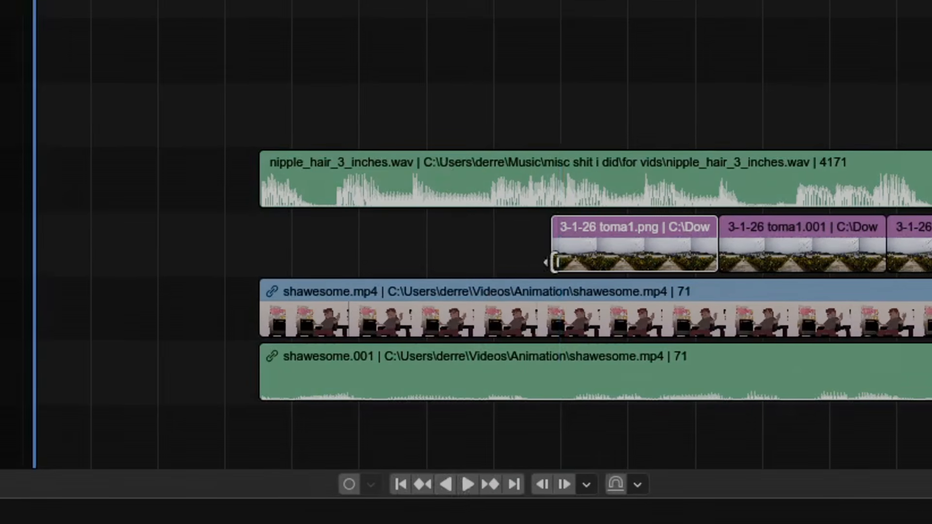
left_click(490, 484)
left_click(515, 483)
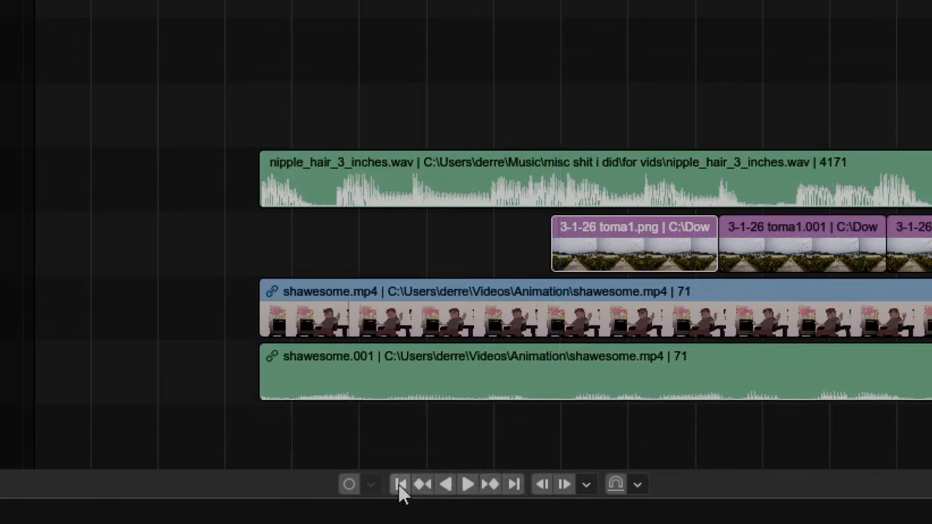
left_click(453, 479)
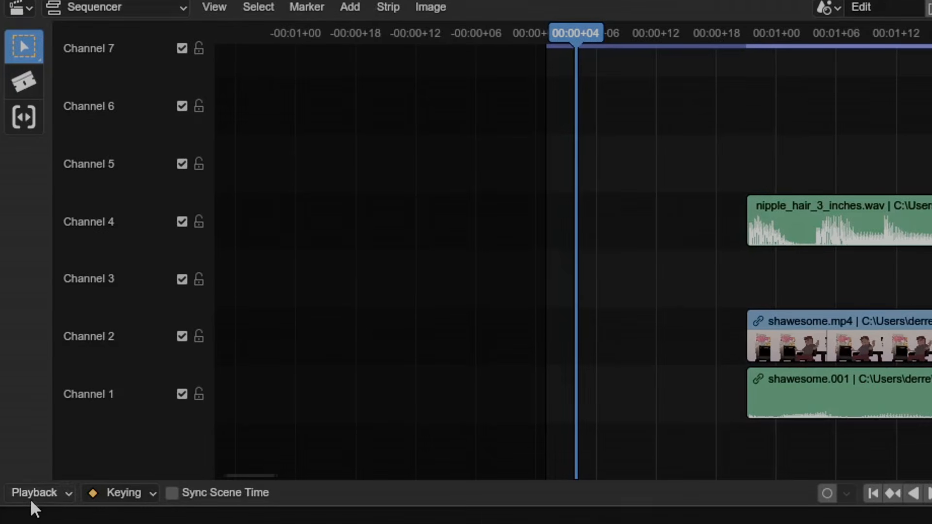
Switch playback sync to Play Every Frame and back to Sync to Audio, and toggle Play Audio off and on
left_click(28, 494)
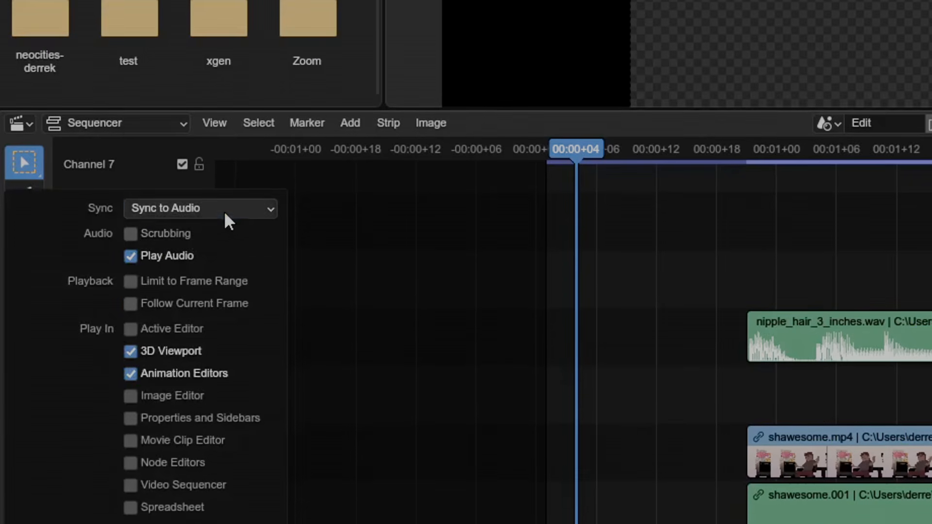
left_click(228, 221)
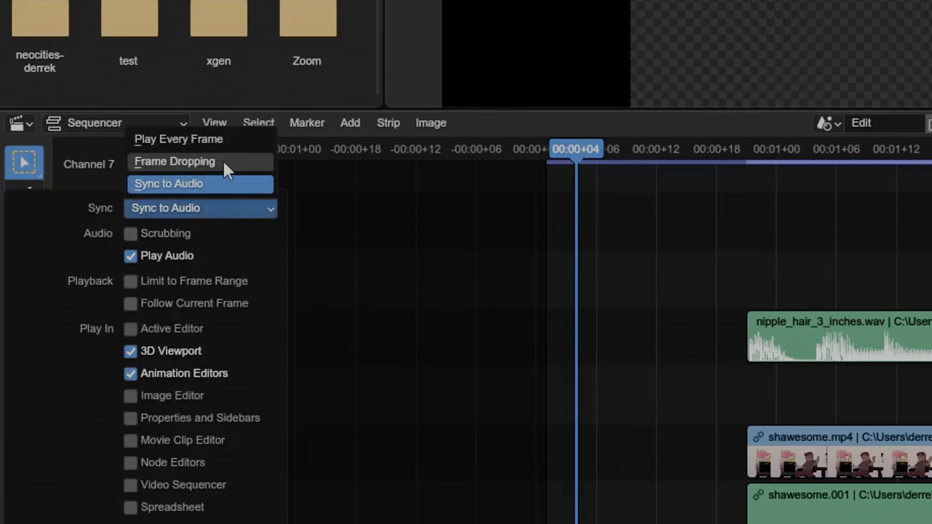
left_click(223, 141)
left_click(222, 208)
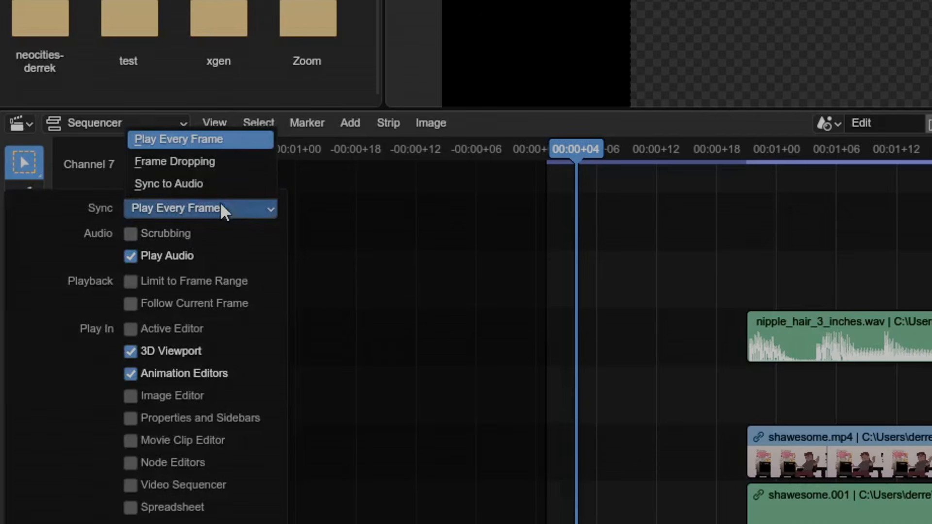
left_click(220, 186)
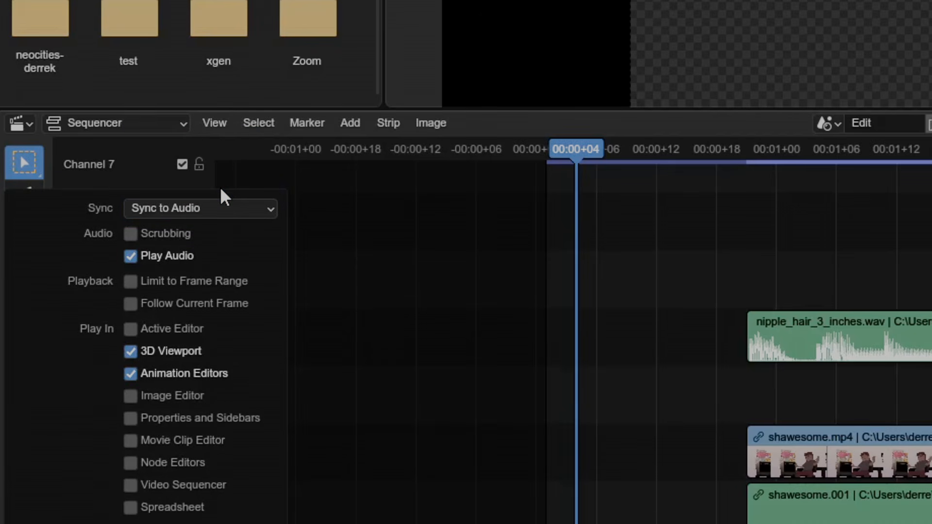
left_click(184, 257)
left_click(183, 258)
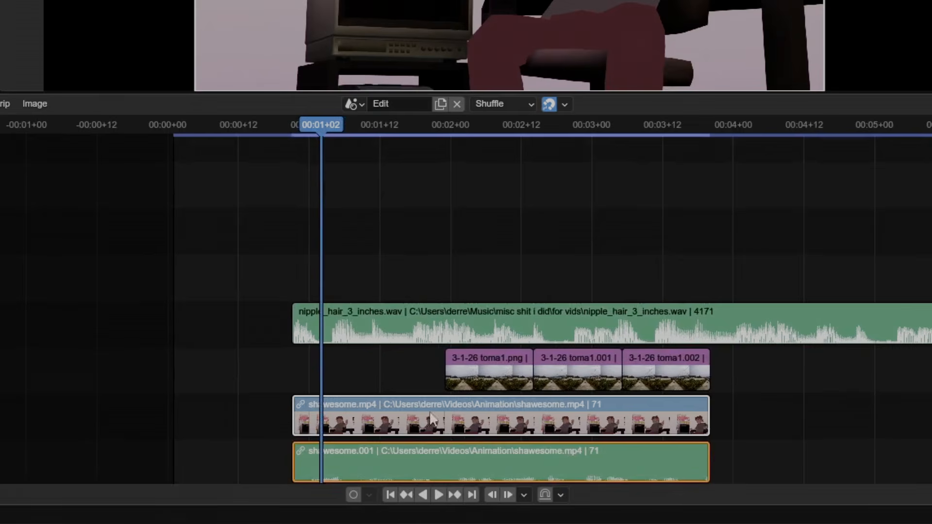
Try disconnecting the linked shawesome.mp4 strips, and move the pair so it starts in line with the 3-1-26 toma1.png strip
left_click_drag(430, 418, 313, 214)
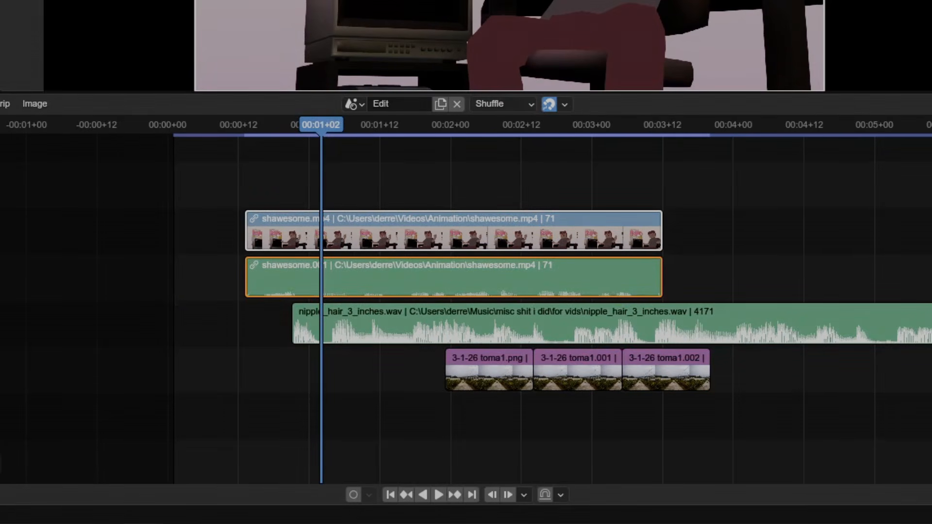
right_click(495, 232)
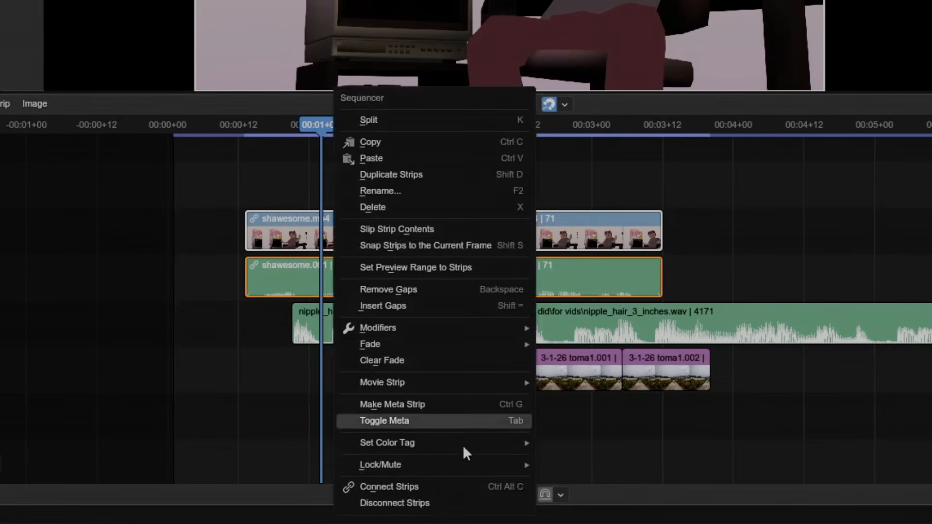
left_click(460, 496)
left_click_drag(758, 345, 794, 345)
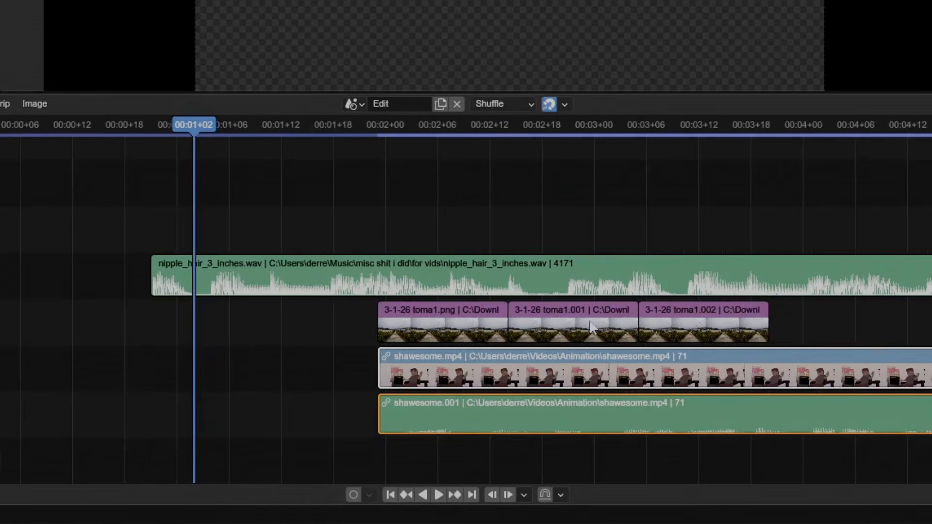
Rearrange the image strips so 3-1-26 toma1.002 sits directly before 3-1-26 toma1.png, and toggle snapping off and on
left_click_drag(480, 311, 855, 316)
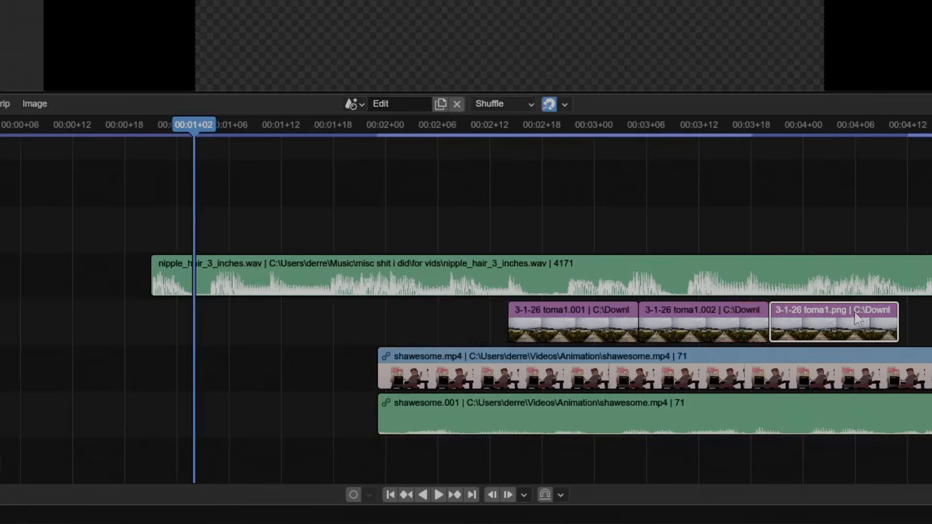
left_click(699, 318, "shift")
key("g")
left_click(280, 280)
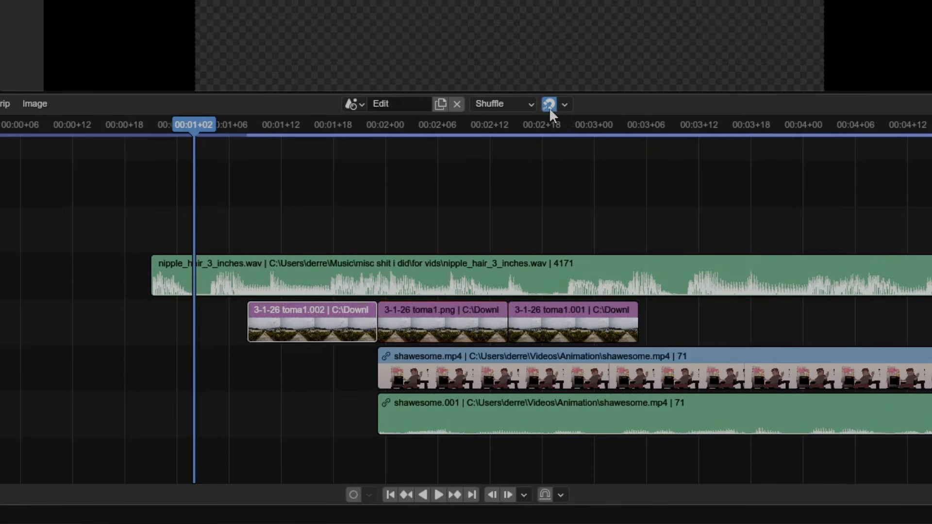
key("shift+Tab")
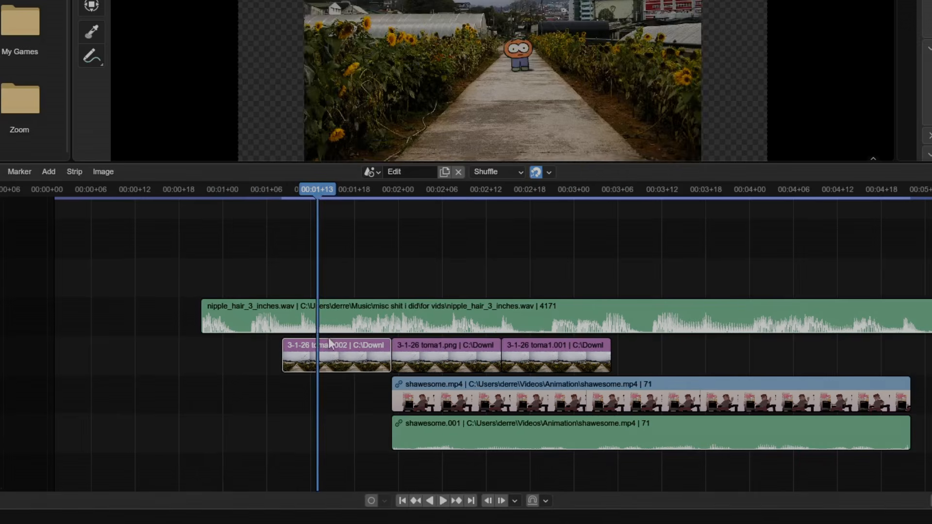
key("shift+Tab")
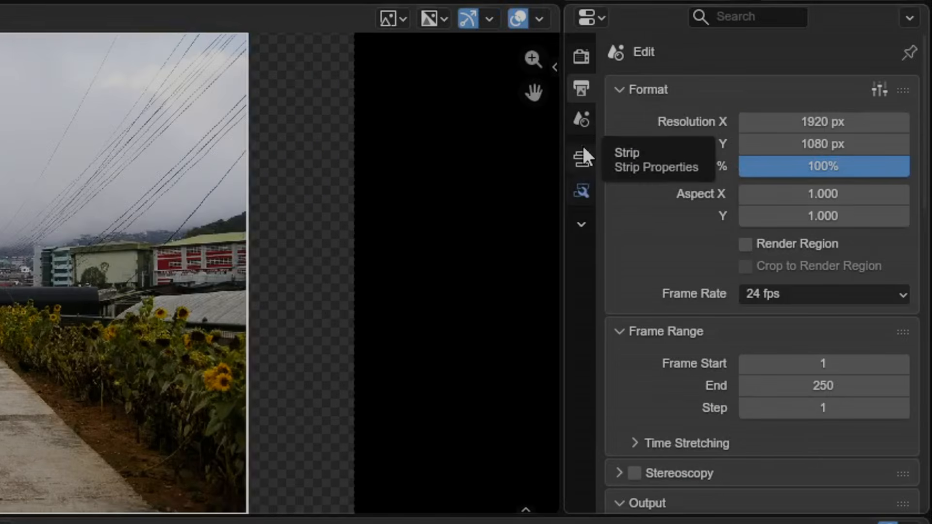
Open the strip properties, adjust the nipple_hair_3_inches.wav volume, and try cropping the left edge of shawesome.mp4
left_click(583, 148)
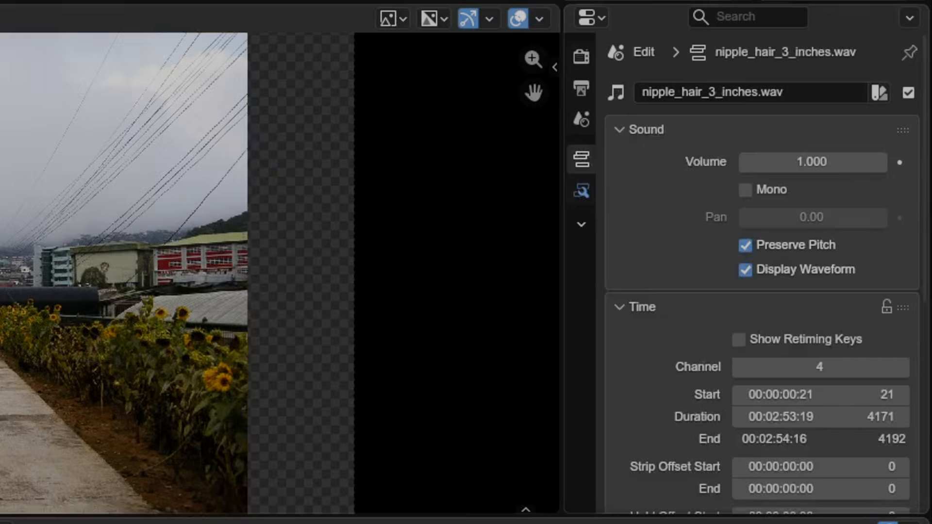
mouse_move(812, 162)
left_mouse_down()
mouse_move(786, 162)
mouse_move(868, 162)
mouse_move(820, 162)
left_mouse_up()
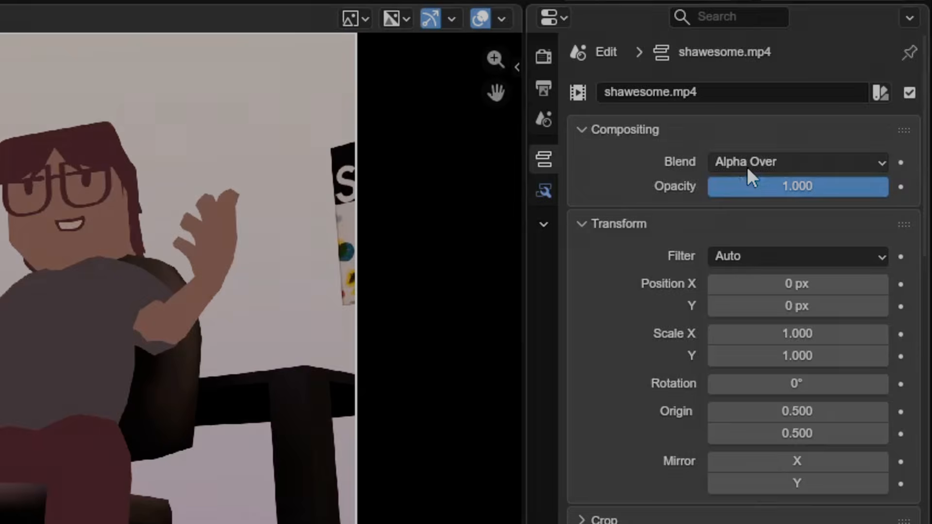
left_click(747, 165)
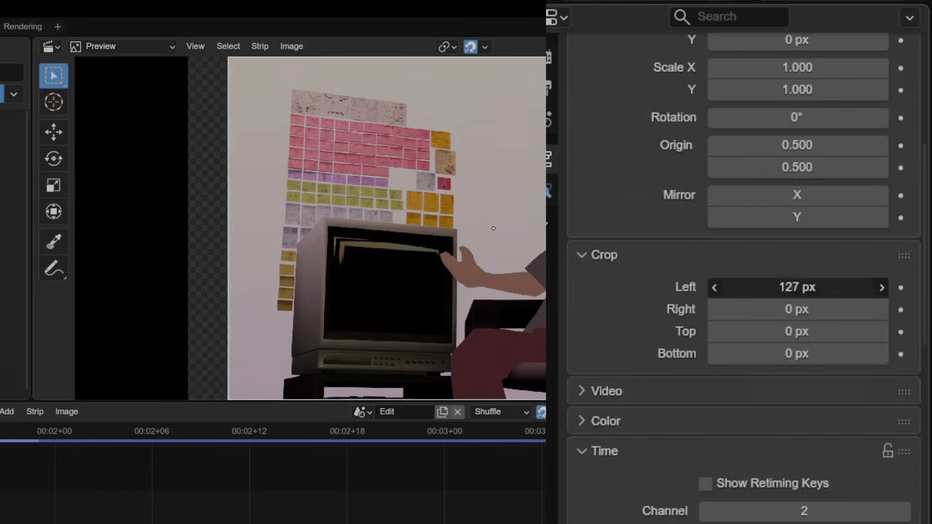
mouse_move(786, 285)
left_mouse_down()
mouse_move(834, 285)
mouse_move(776, 285)
left_mouse_up()
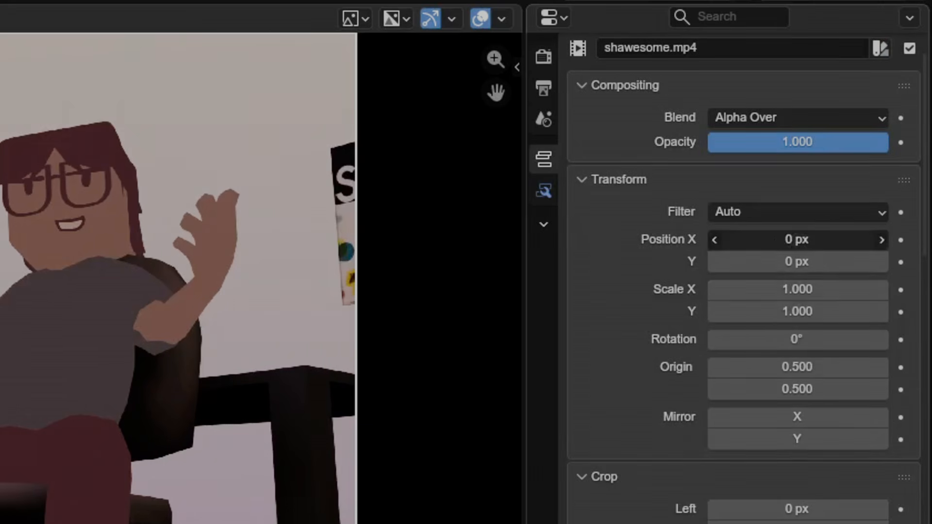
Try changing the X position, X scale and rotation of shawesome.mp4 in its strip properties, undoing each change
left_click_drag(797, 240, 756, 239)
key("ctrl+z")
left_click_drag(801, 289, 769, 289)
key("ctrl+z")
left_click_drag(811, 339, 839, 340)
key("ctrl+z")
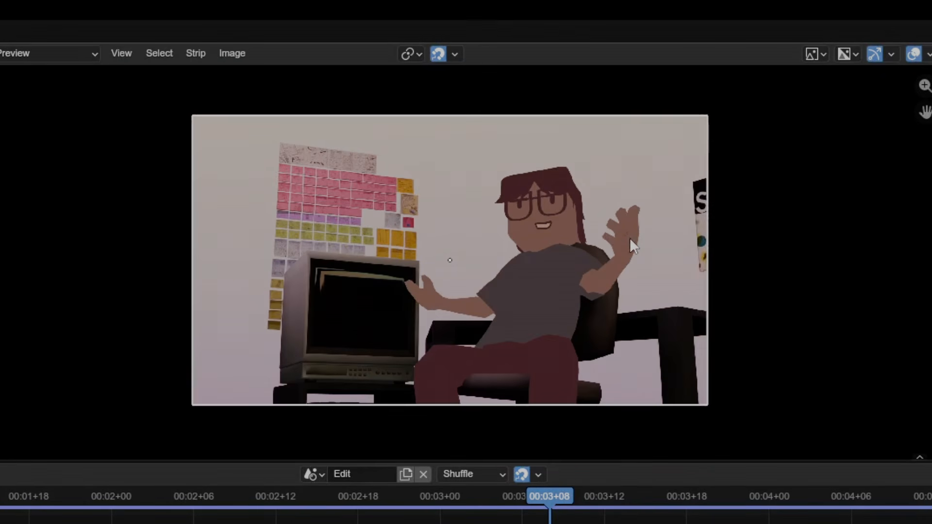
Try moving the shawesome.mp4 image along the X axis in the preview, delete the strip and undo the deletion
key("g")
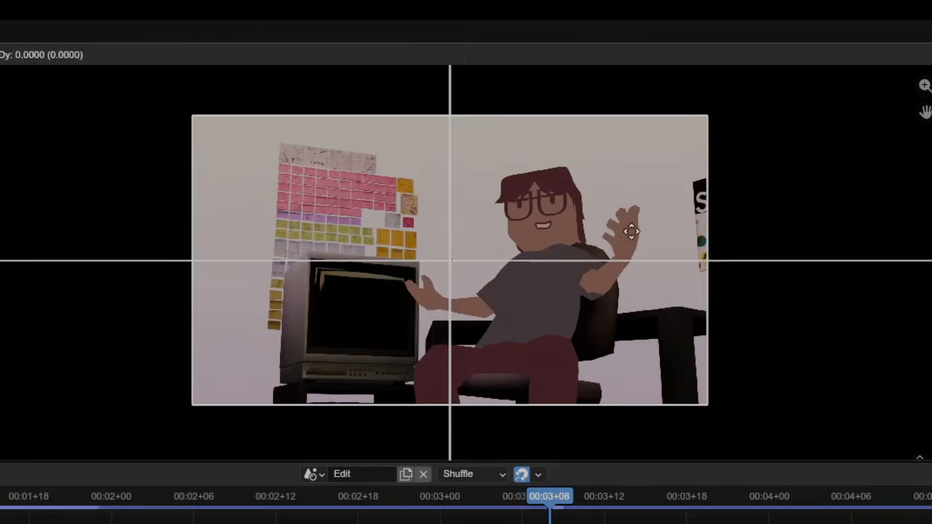
key("x")
left_click(612, 252)
key("x")
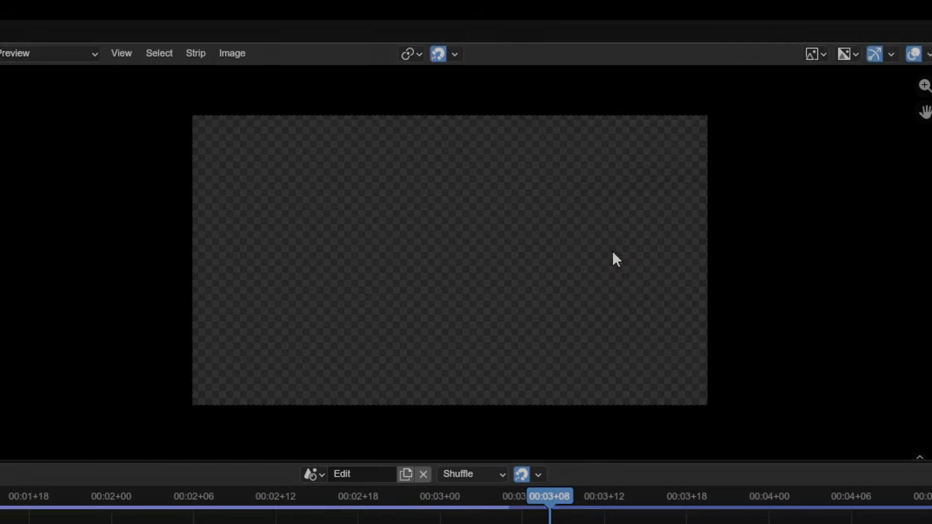
key("ctrl+z")
Try scaling up and rotating the shawesome.mp4 image directly in the preview, and undo the transformation
key("s")
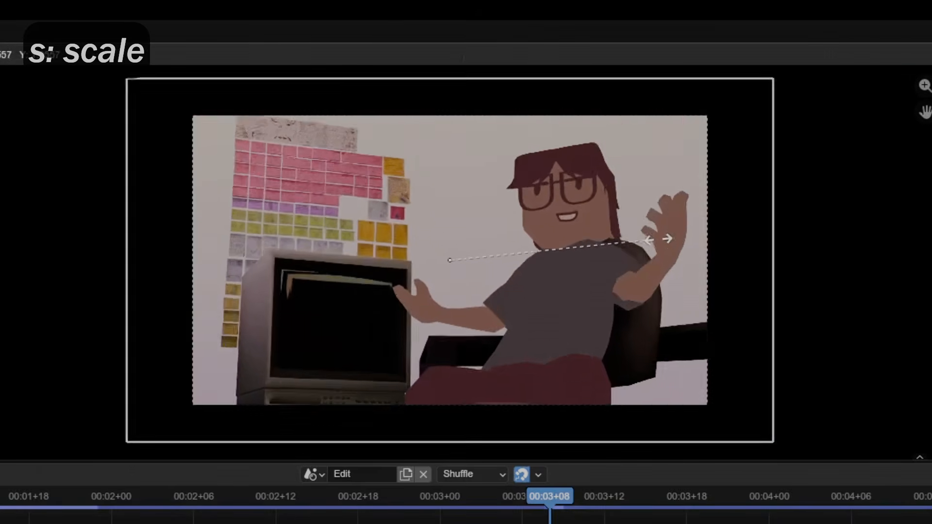
left_click(759, 226)
key("r")
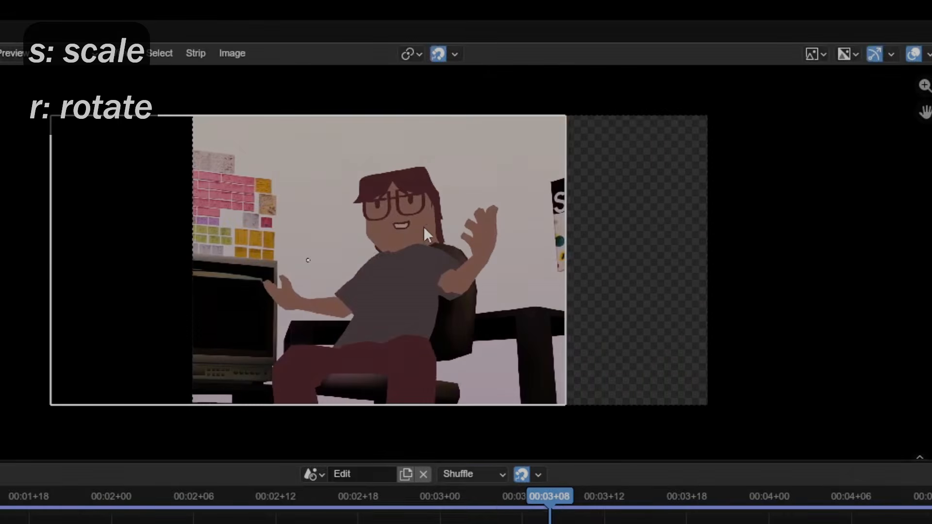
key("ctrl+z")
Try moving the shawesome.mp4 image in the preview constrained to the Y axis, and separately to the X axis
key("g")
key("x")
key("y")
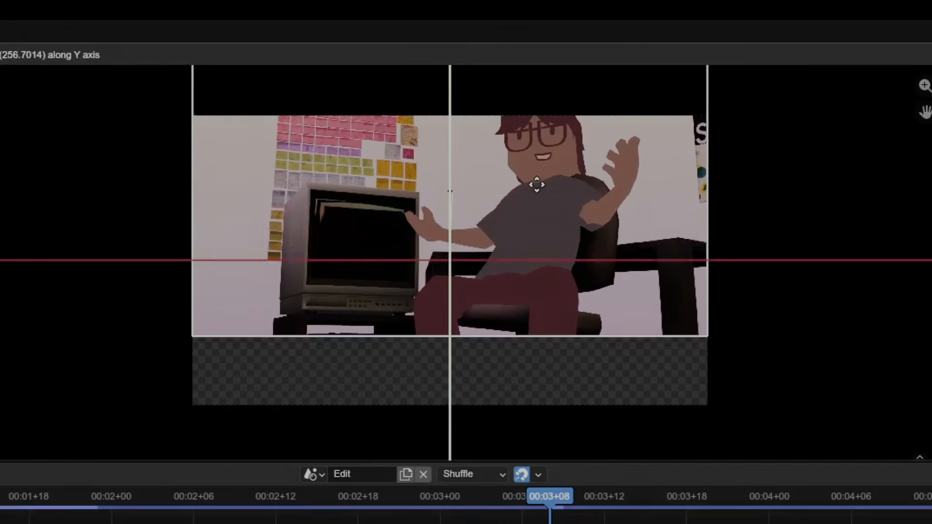
left_click(540, 191)
key("g")
key("x")
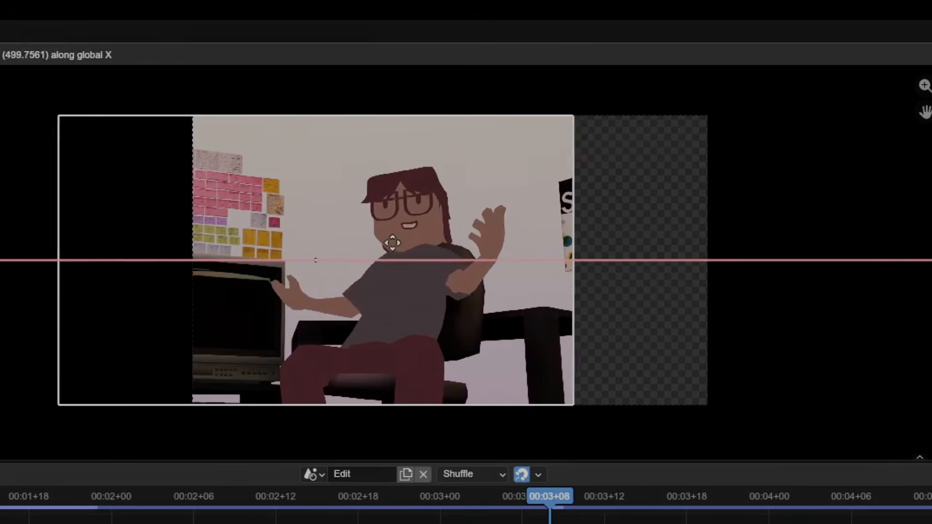
left_click(390, 226)
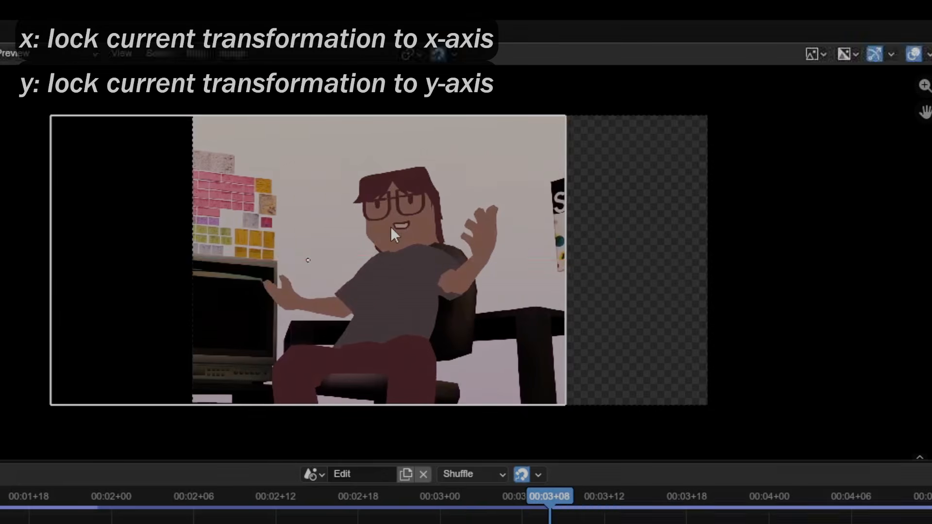
Try moving the shawesome.mp4 image in the preview with interactive axis snapping, and cancel the move
key("g")
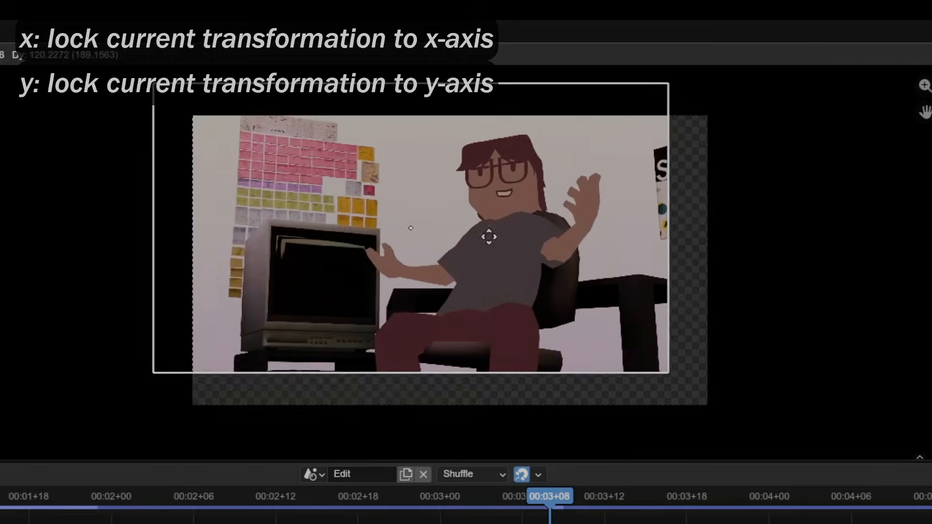
middle_click_drag(478, 255, 533, 263)
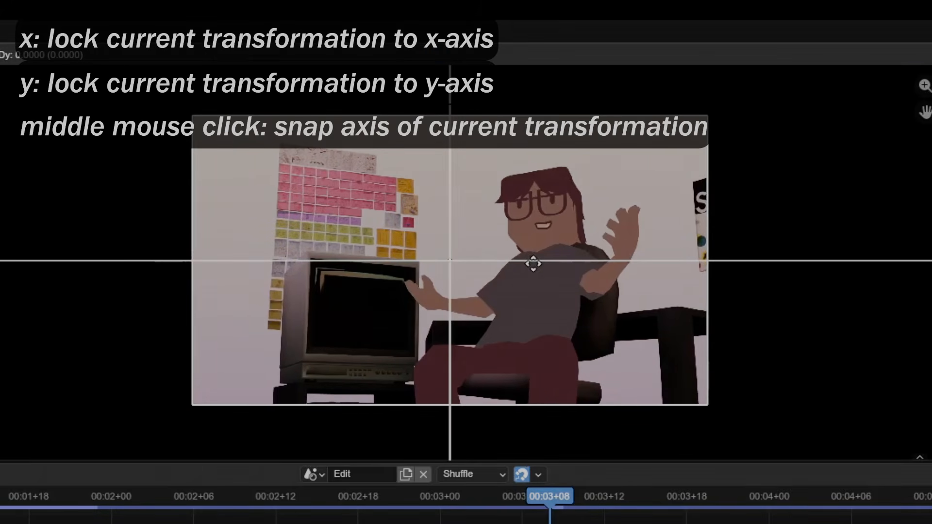
right_click(522, 270)
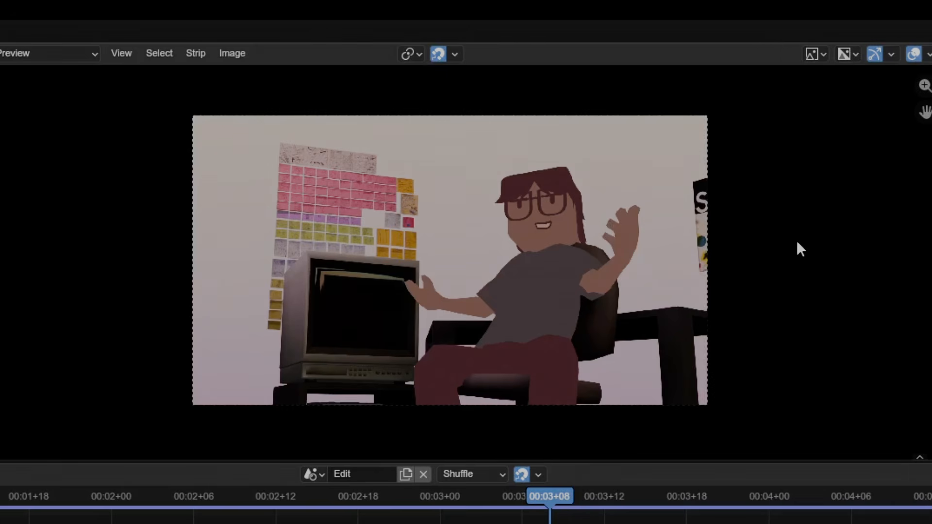
Select the shawesome.mp4 image in the preview and try moving it constrained to the X axis
left_click(517, 248)
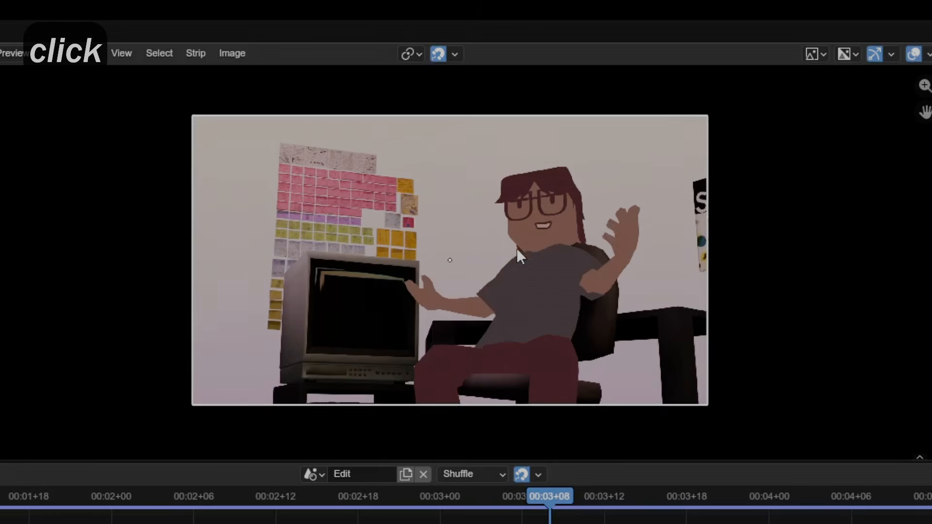
key("g")
key("x")
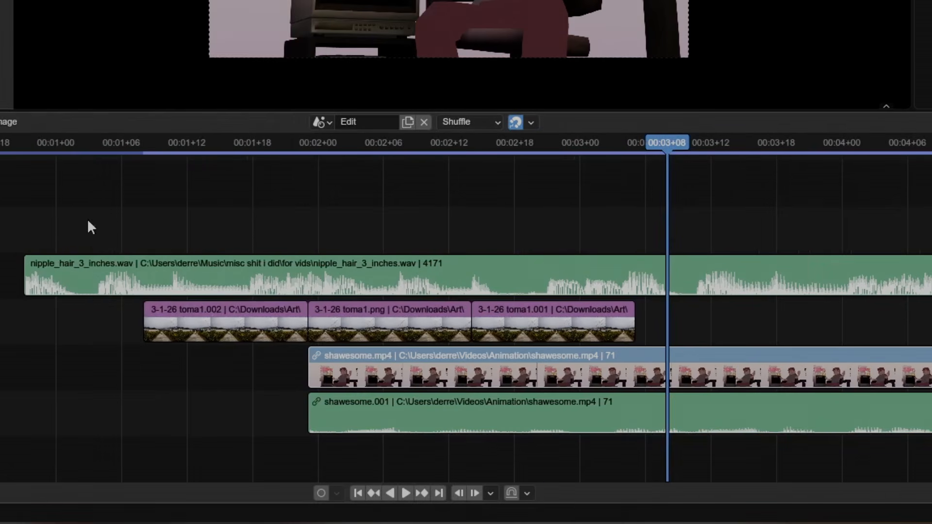
Select all the strips in the timeline and move them up one channel together
left_click_drag(91, 227, 552, 441)
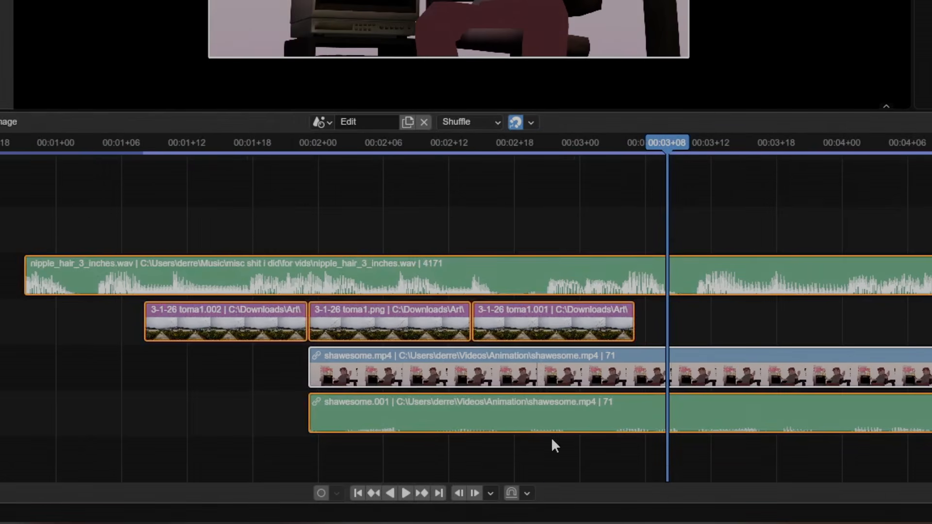
key("g")
left_click(551, 398)
left_click(586, 168)
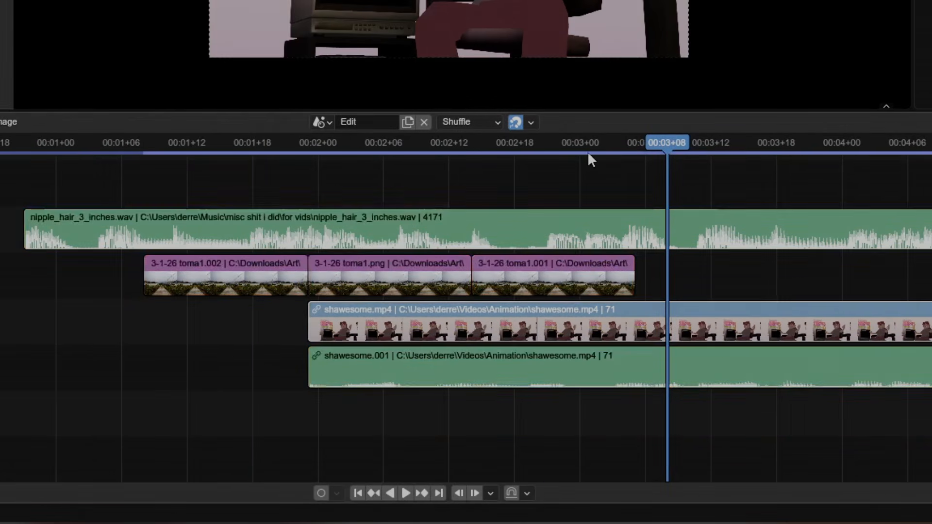
Move the nipple_hair_3_inches.wav strip vertically, without changing its timing, to the channel below shawesome.001
left_click(604, 214)
key("g")
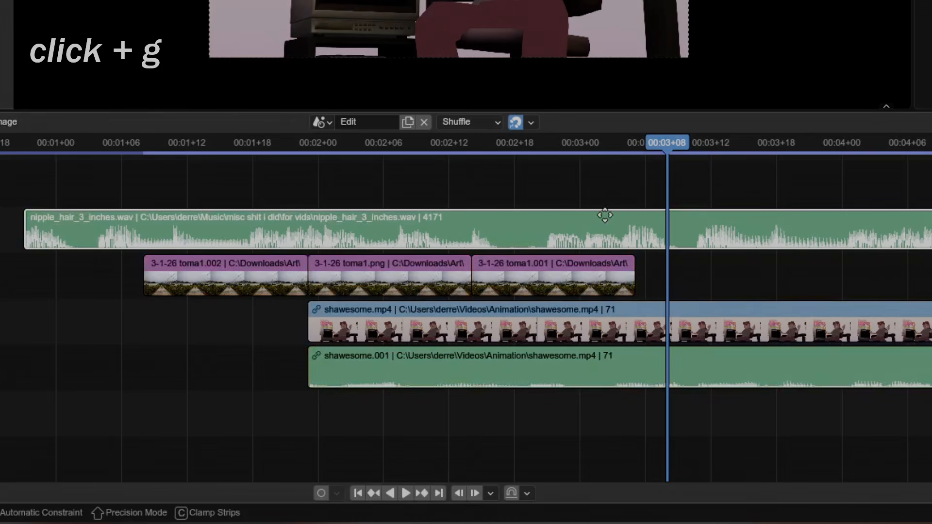
key("y")
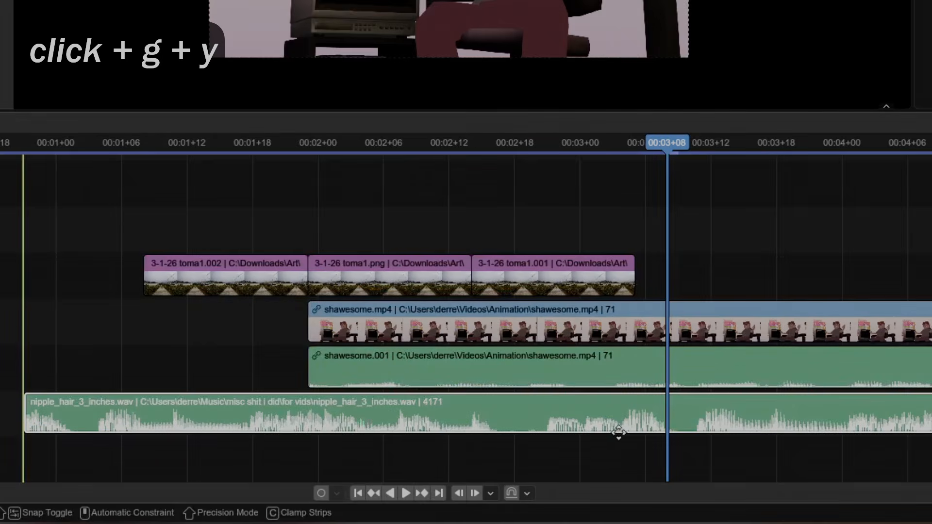
left_click(661, 407)
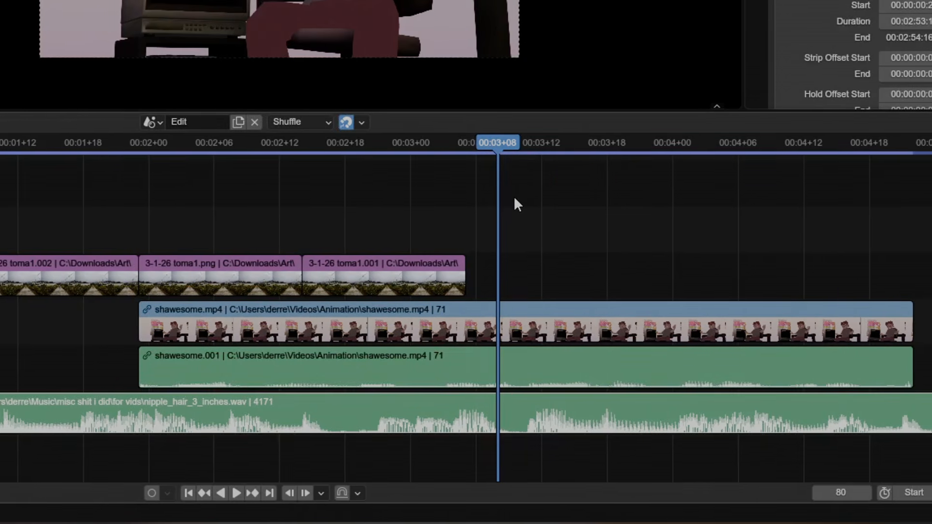
Add a text strip reading "bro this is my text box" at 00:03+08, and a blue color strip in the channel beneath it
key("shift+a")
mouse_move(543, 199)
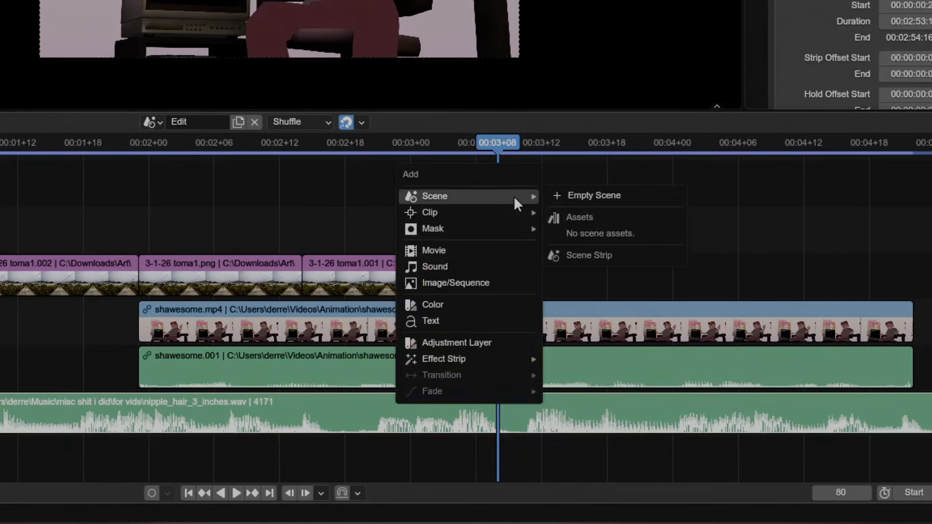
left_click(431, 320)
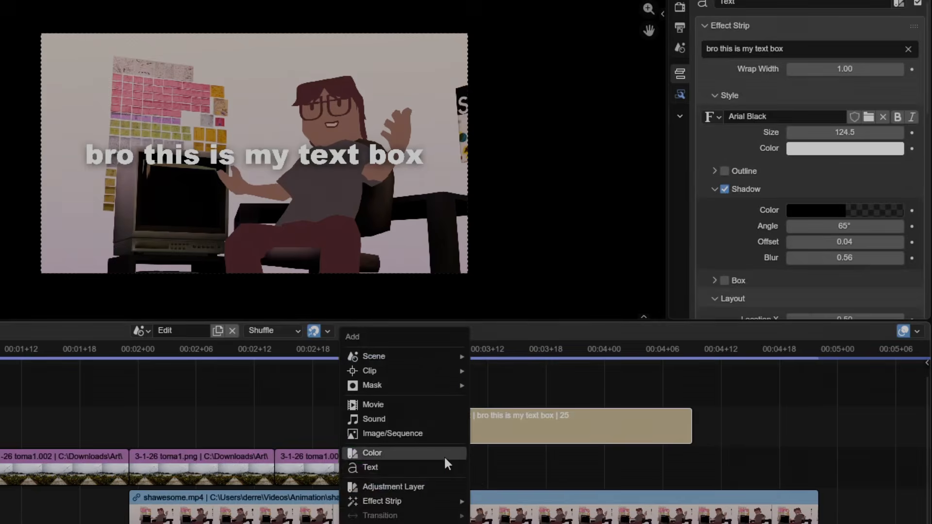
left_click(444, 451)
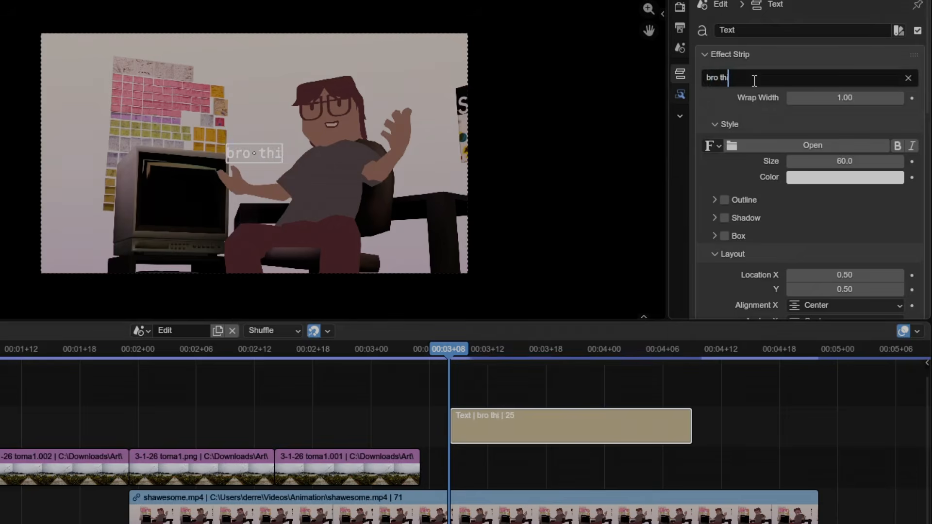
type("is is my")
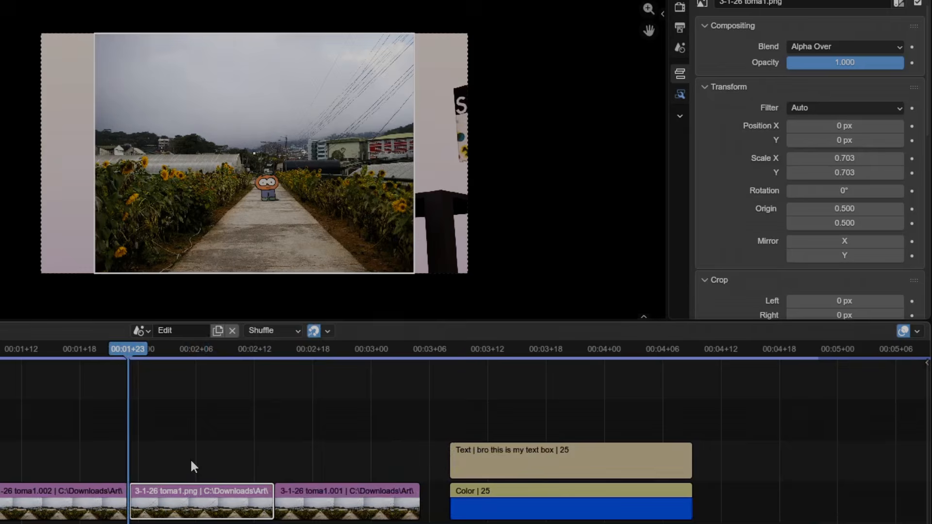
Try an adjustment layer with saturation 2.000 above the 3-1-26 toma1.png strip, and add a Gaussian Blur effect strip there instead
key("shift+a")
left_click(194, 466)
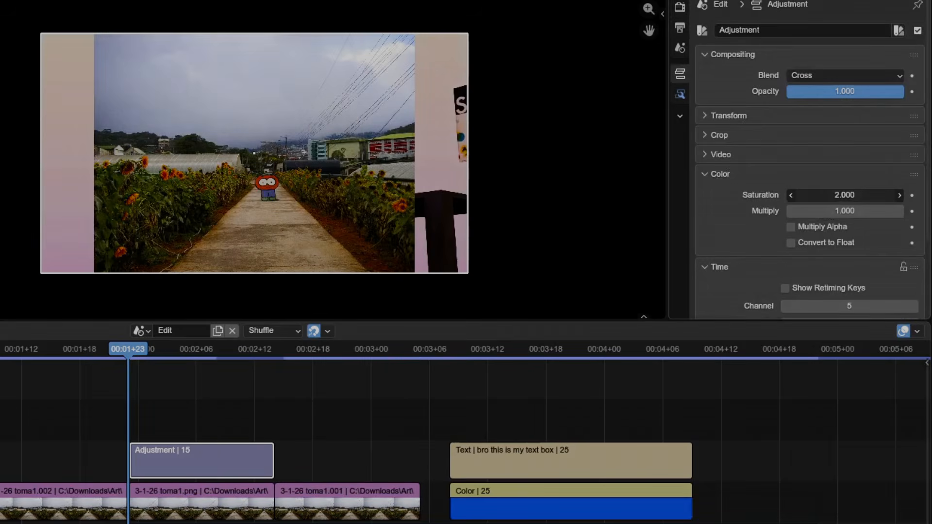
mouse_move(844, 194)
left_mouse_down()
mouse_move(796, 194)
mouse_move(844, 194)
left_mouse_up()
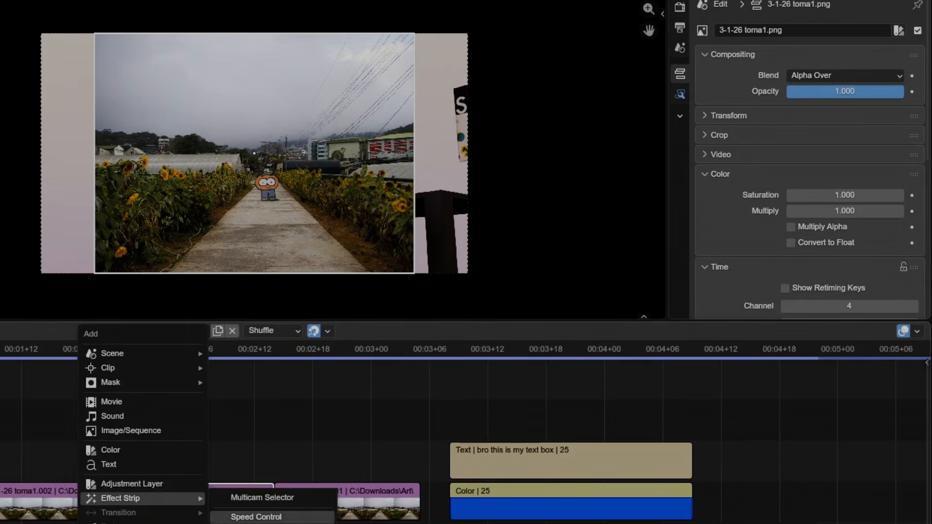
left_click(271, 523)
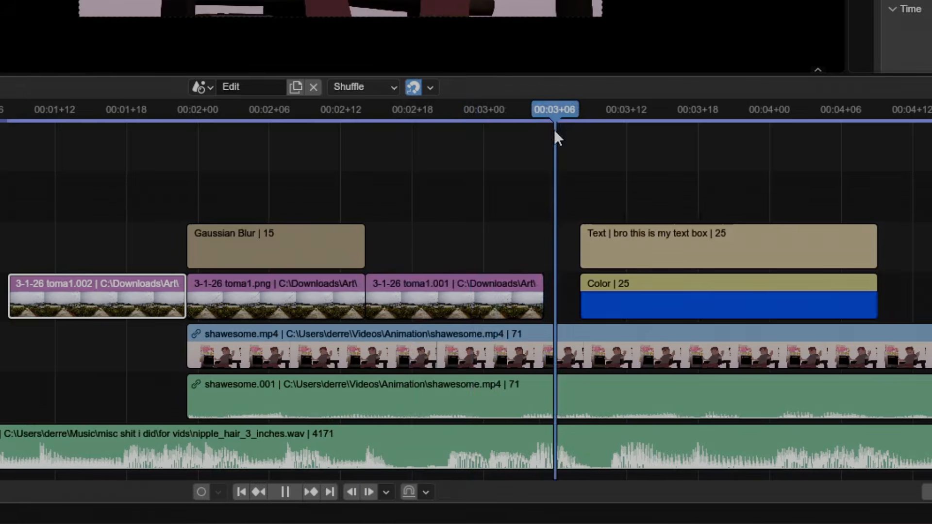
Add a timeline marker at 00:03+06 and rename it "piece of thing"
mouse_move(633, 384)
middle_mouse_down()
mouse_move(547, 330)
mouse_move(523, 330)
middle_mouse_up()
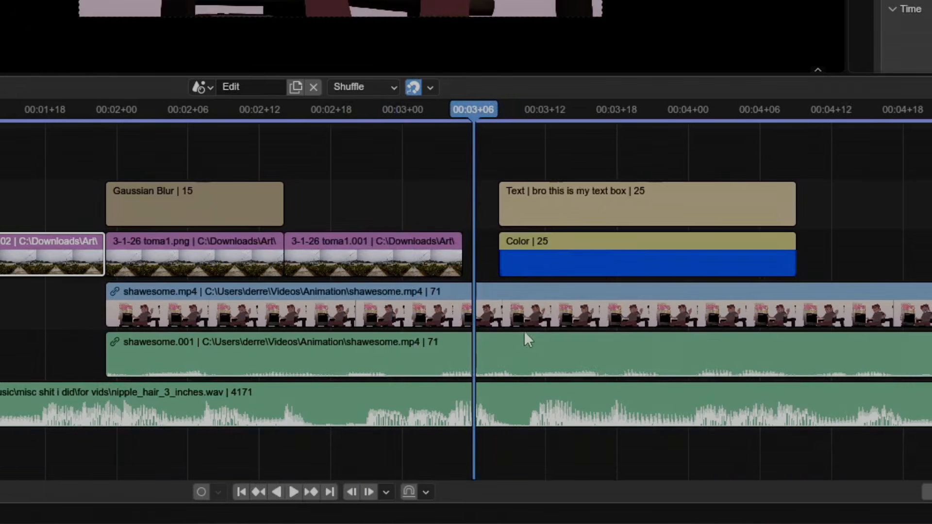
key("m")
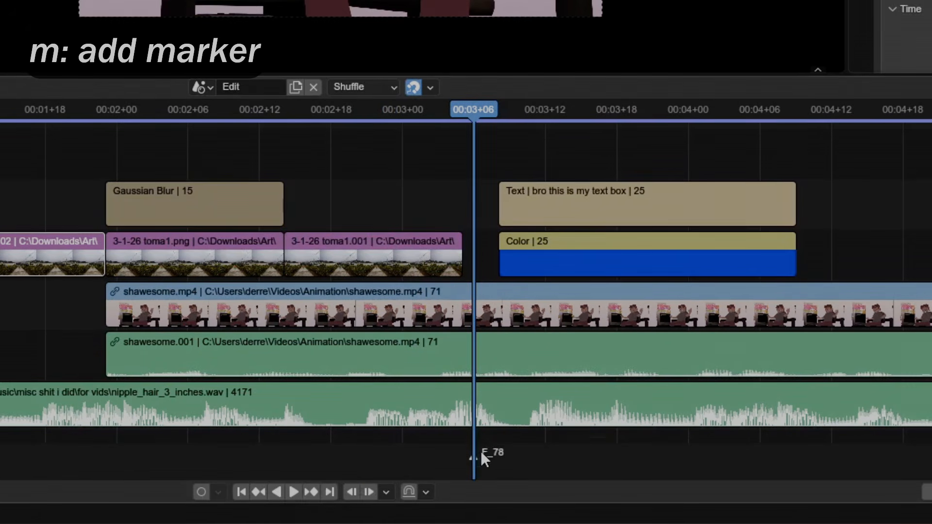
key("F2")
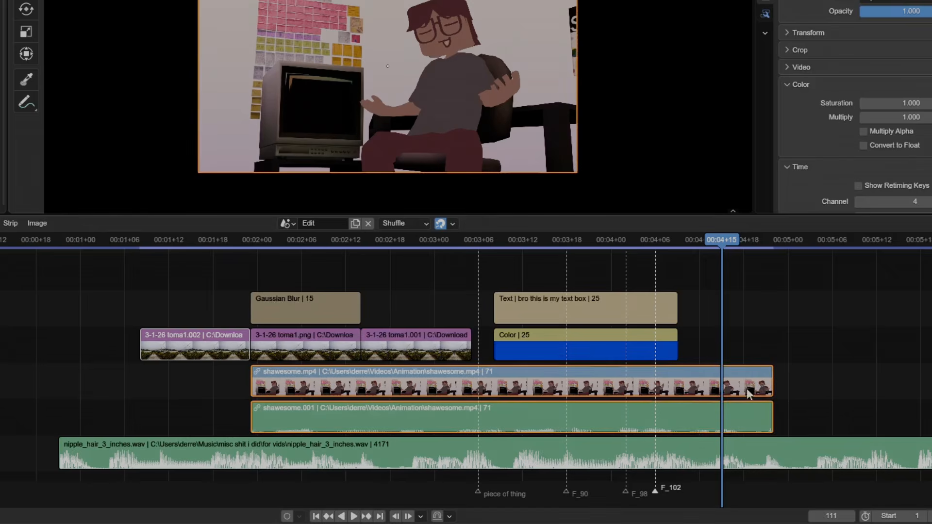
Try applying a Fade In and Out to the shawesome.mp4 video and audio strips
right_click(745, 385)
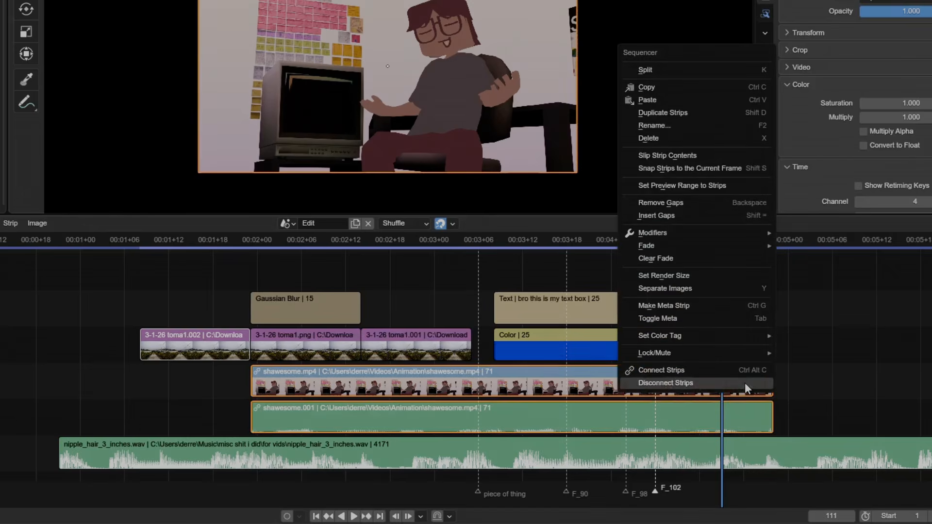
mouse_move(733, 245)
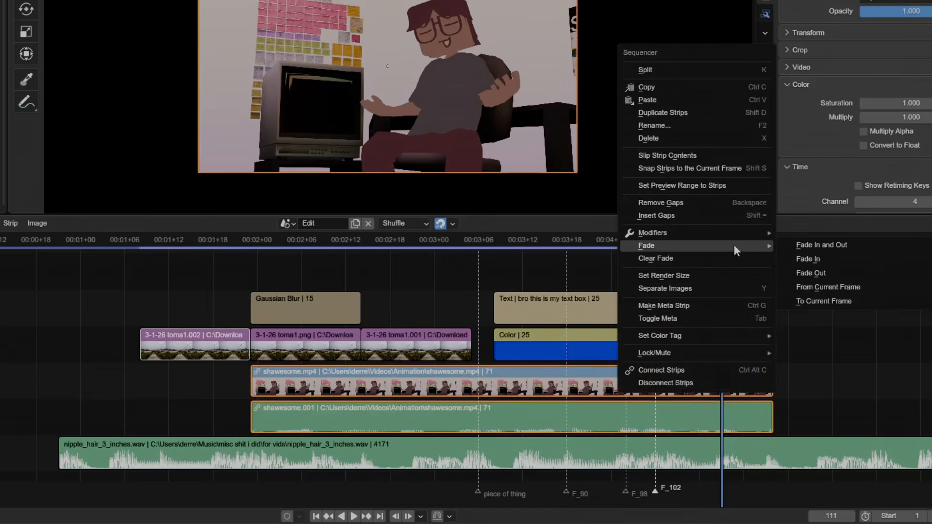
left_click(805, 244)
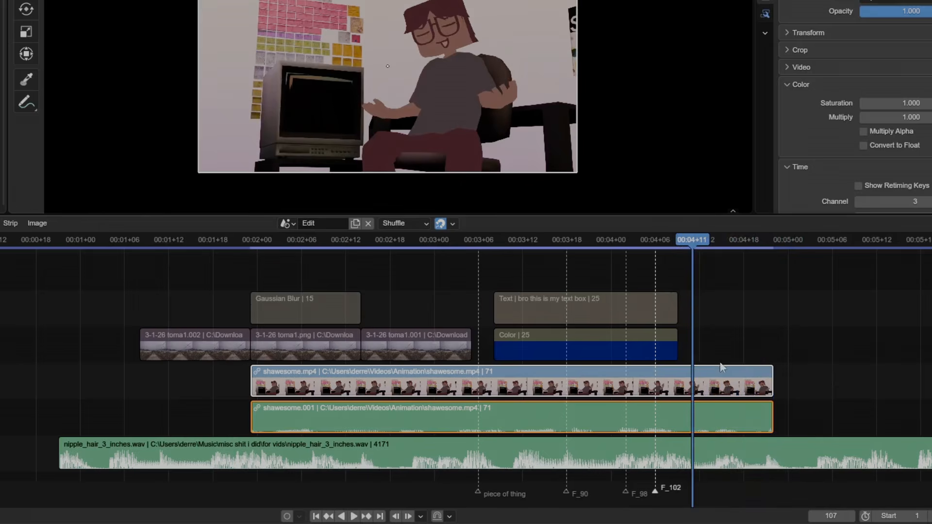
Fade the shawesome.mp4 video and audio strips in up to the current frame at 00:02+10, and play back the clip
left_click_drag(239, 244, 330, 247)
right_click(330, 386)
mouse_move(407, 388)
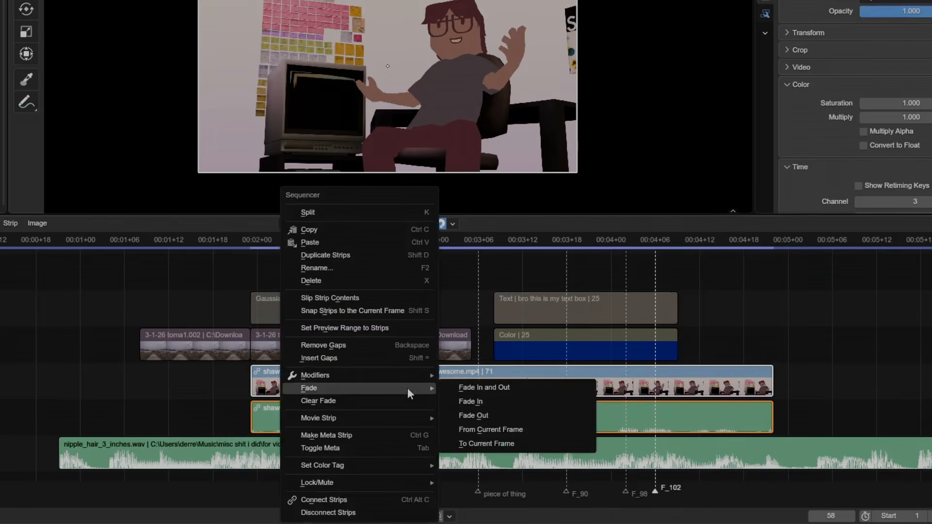
left_click(485, 442)
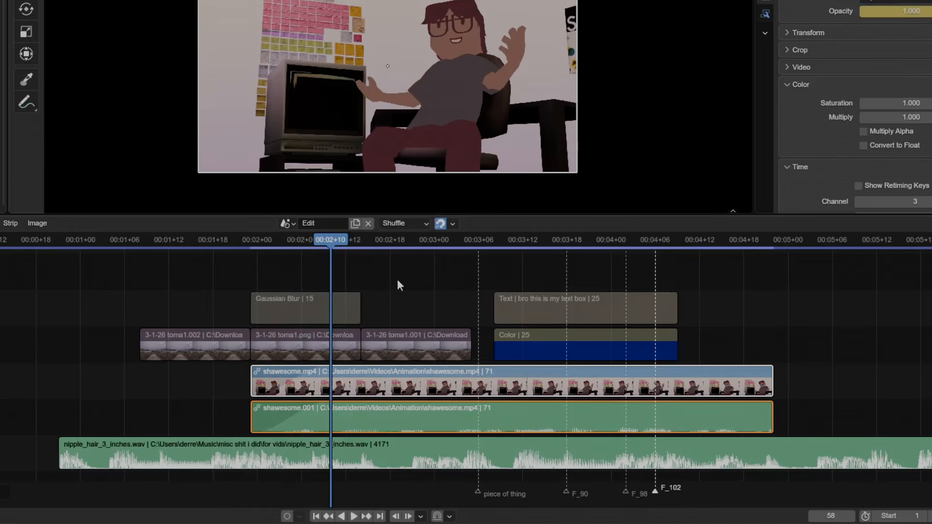
key("space")
left_click_drag(262, 241, 611, 286)
key("space")
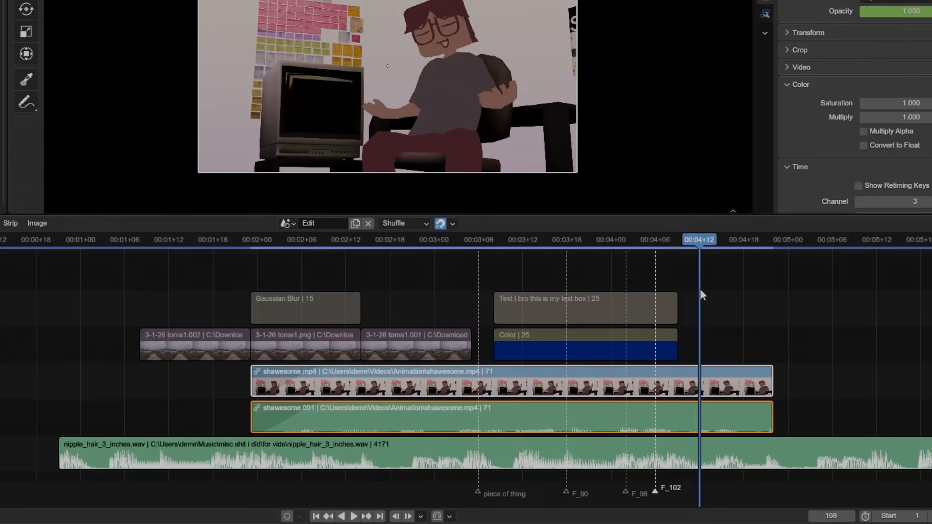
Fade the shawesome.mp4 video and audio strips out from the current frame at 00:04+12, and play back the ending
right_click(723, 380)
mouse_move(723, 380)
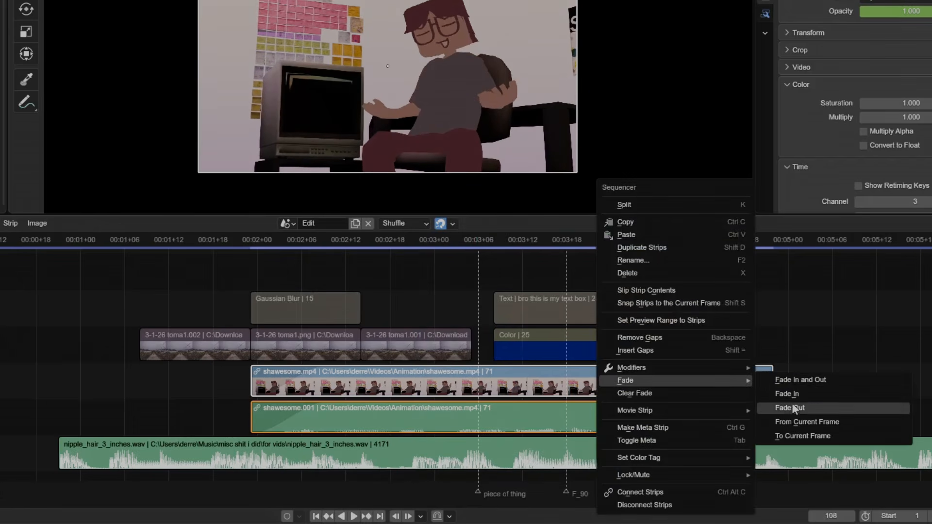
left_click(793, 418)
key("space")
left_click_drag(698, 249, 567, 309)
key("space")
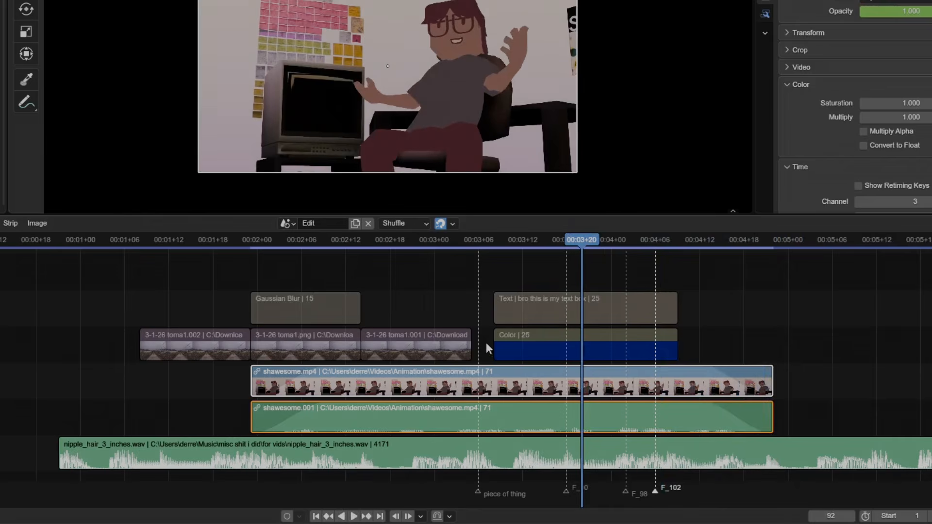
Clear the fades from the shawesome.mp4 strips and undo the clearing
right_click(473, 373)
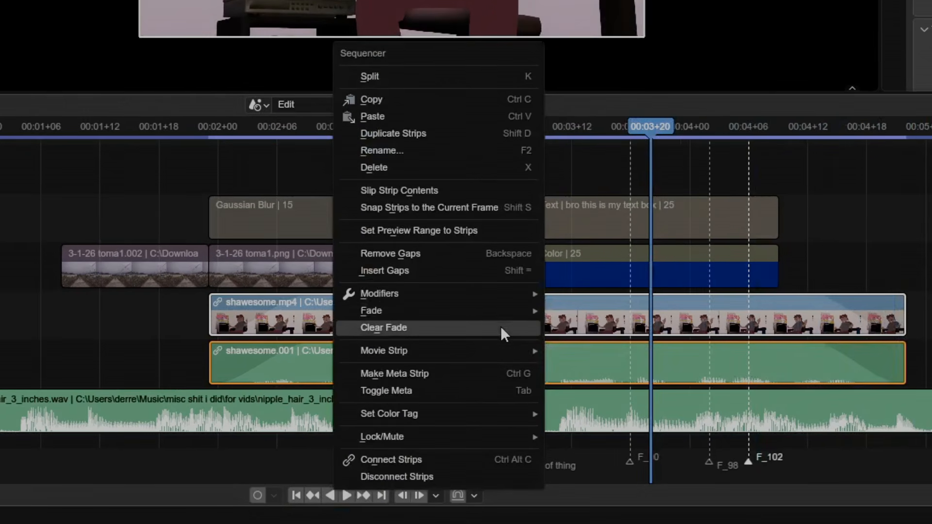
left_click(501, 328)
key("ctrl+z")
scroll(749, 306, "up", 8)
middle_click_drag(750, 306, 479, 291)
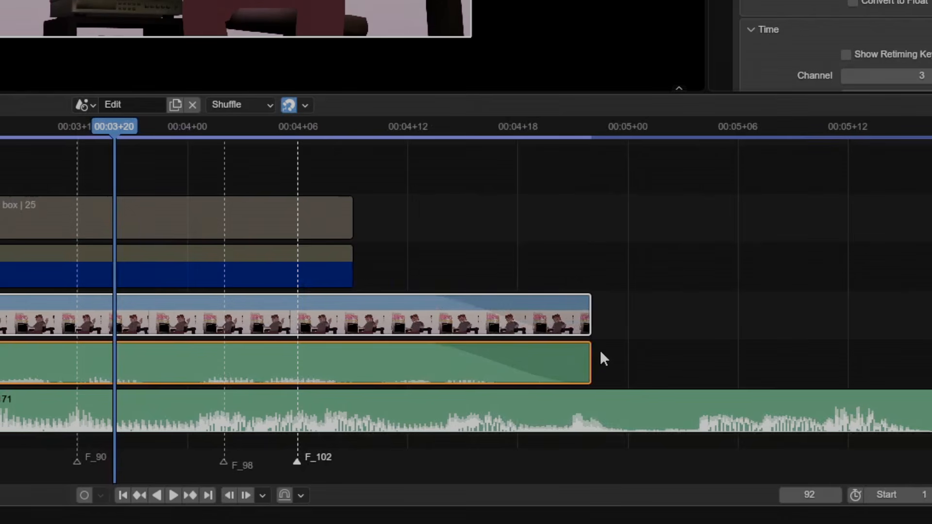
scroll(599, 351, "down", 10)
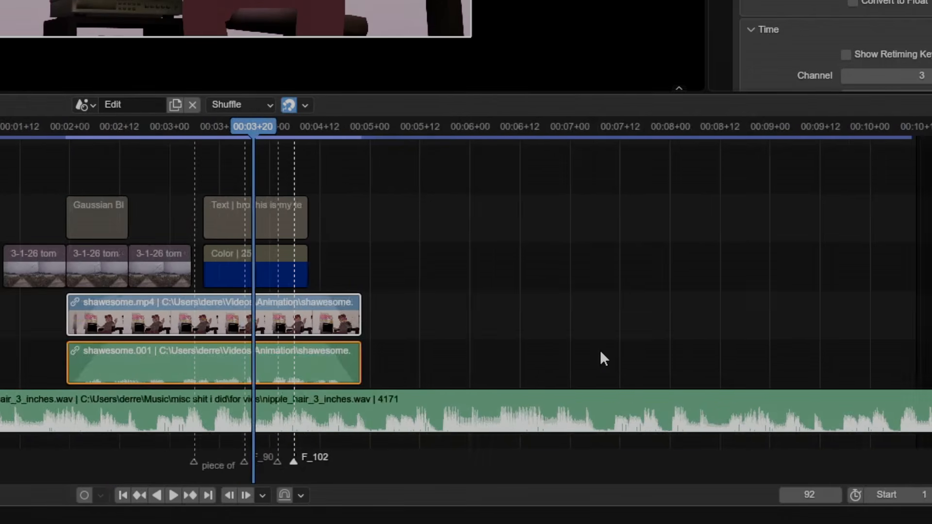
scroll(601, 356, "down", 3)
middle_click_drag(603, 358, 576, 345)
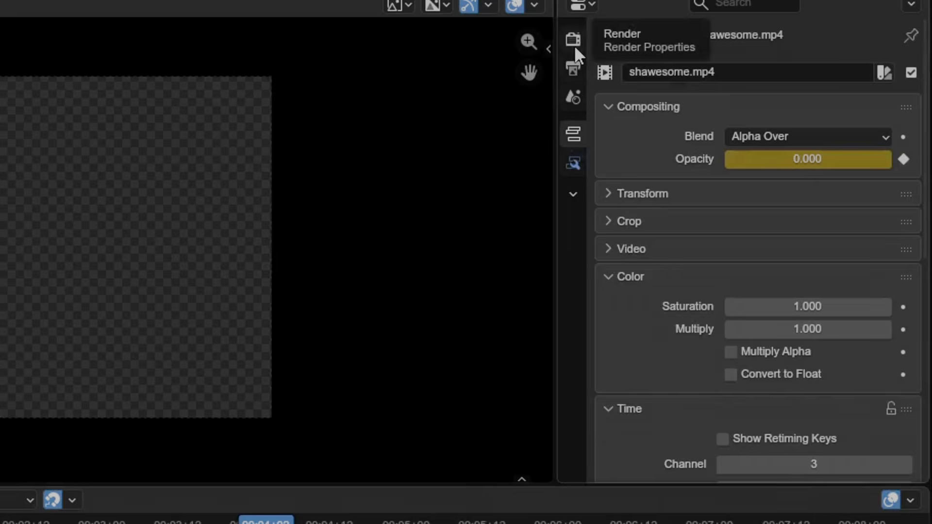
Set the render output path to the folder C:\Downloads\Art\2026\blendor\renders\
left_click(574, 46)
left_click(572, 66)
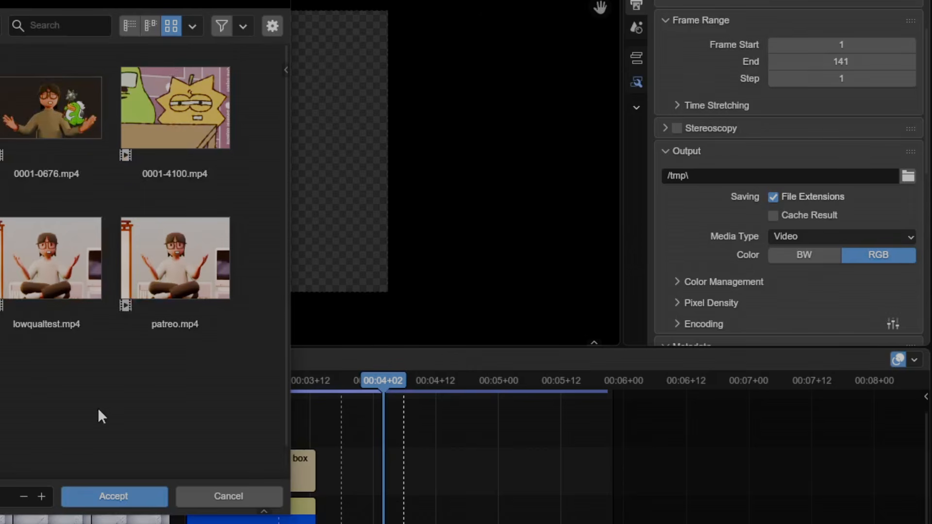
left_click(92, 507)
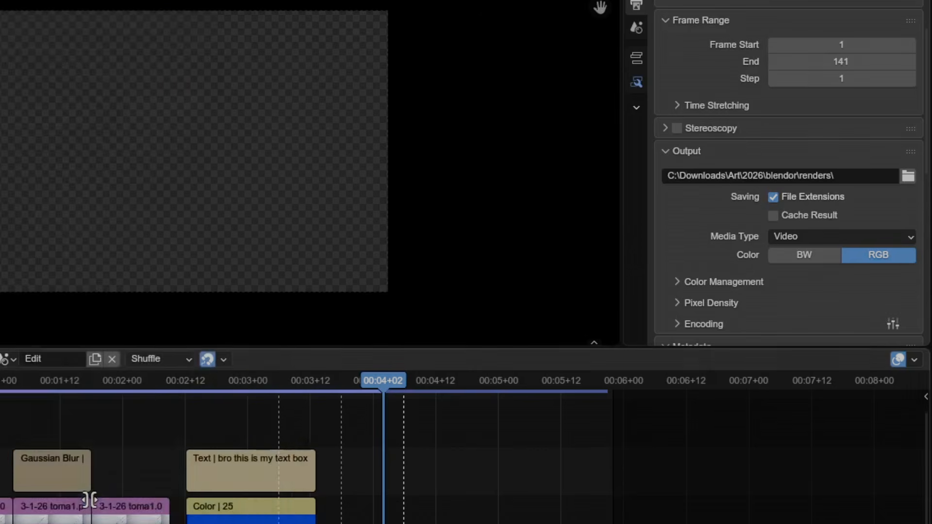
Set the video encoding's color depth to 10 and its output quality to High Quality, after looking through the color management settings
left_click(665, 242)
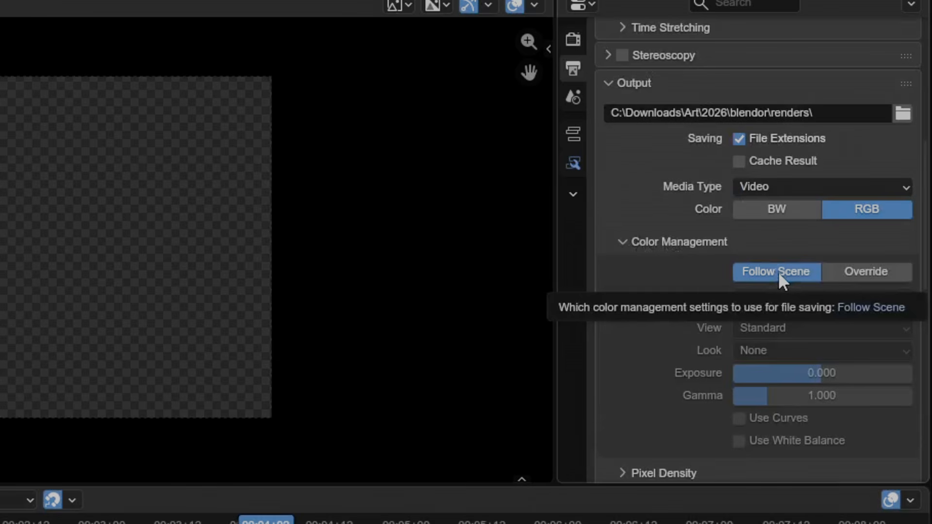
left_click(680, 245)
left_click(675, 252)
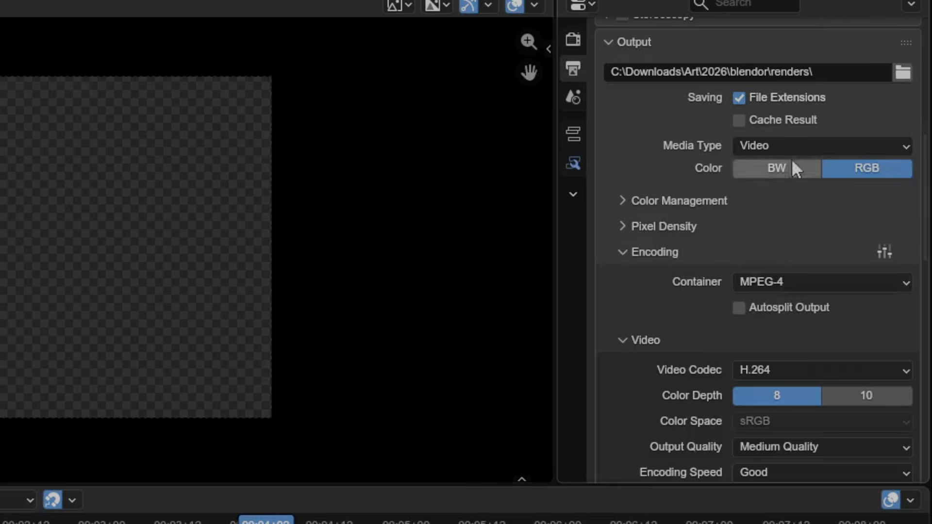
left_click(632, 252)
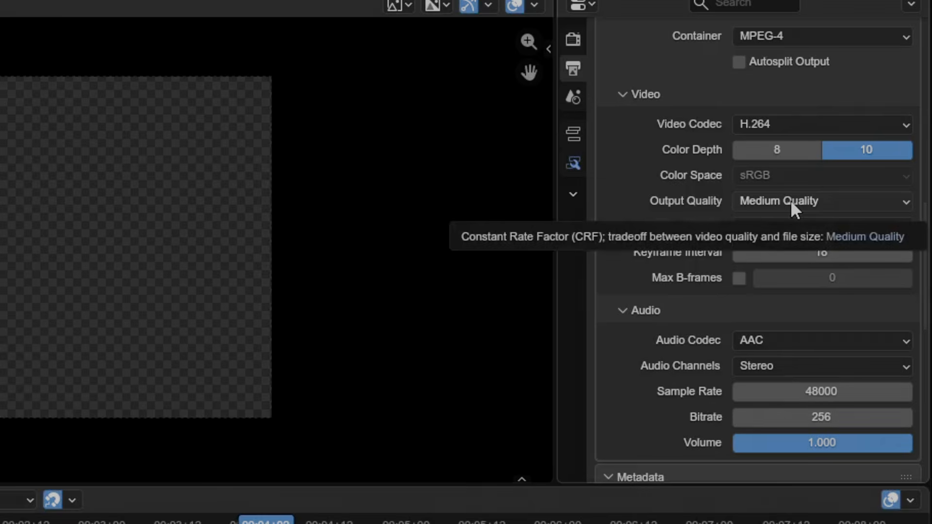
left_click(790, 199)
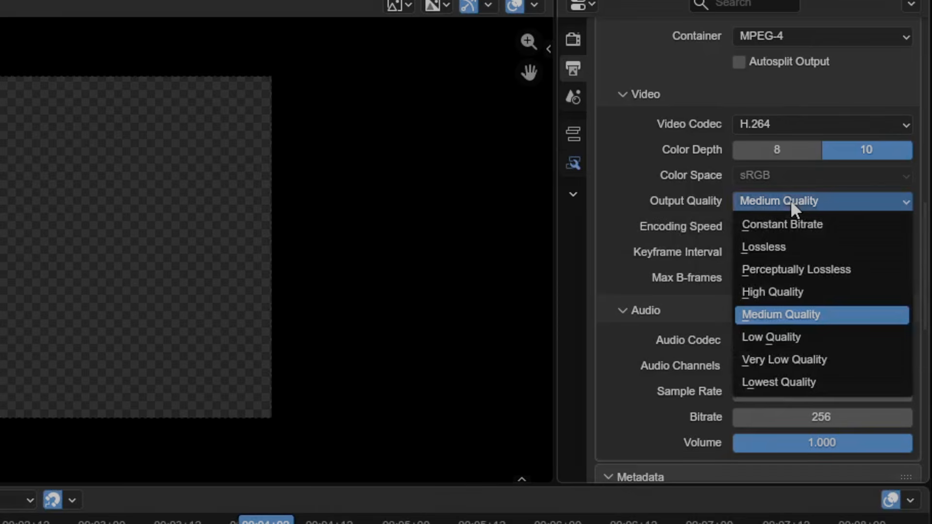
left_click(772, 290)
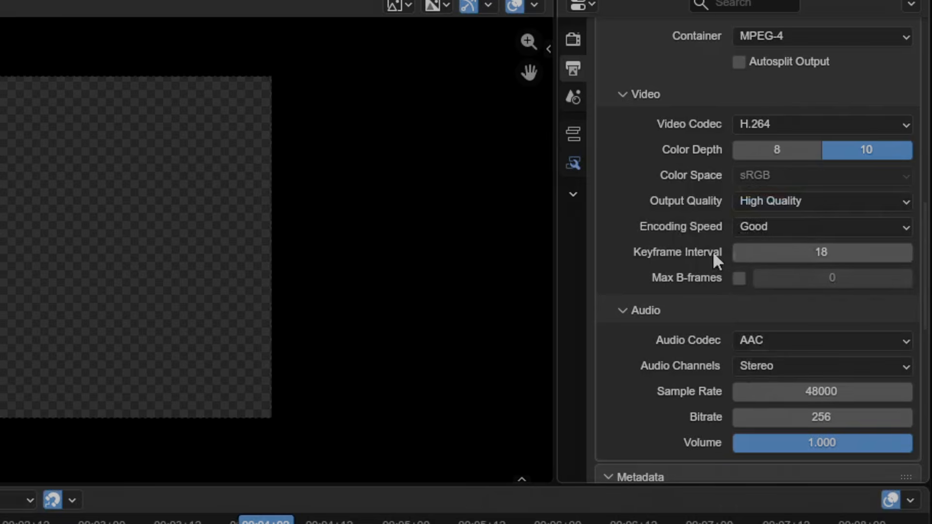
scroll(655, 262, "down", 4)
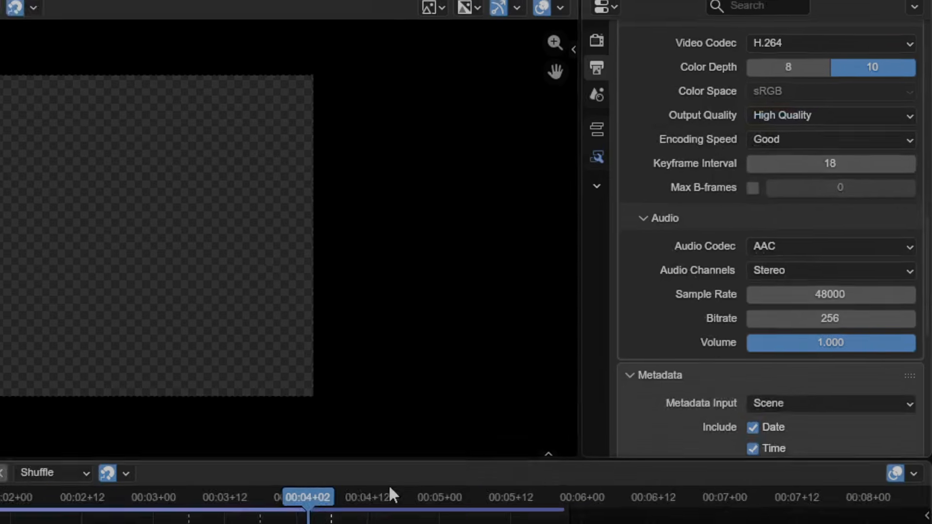
Render the edited sequence as an animation
left_click_drag(353, 522, 425, 301)
left_click(36, 17)
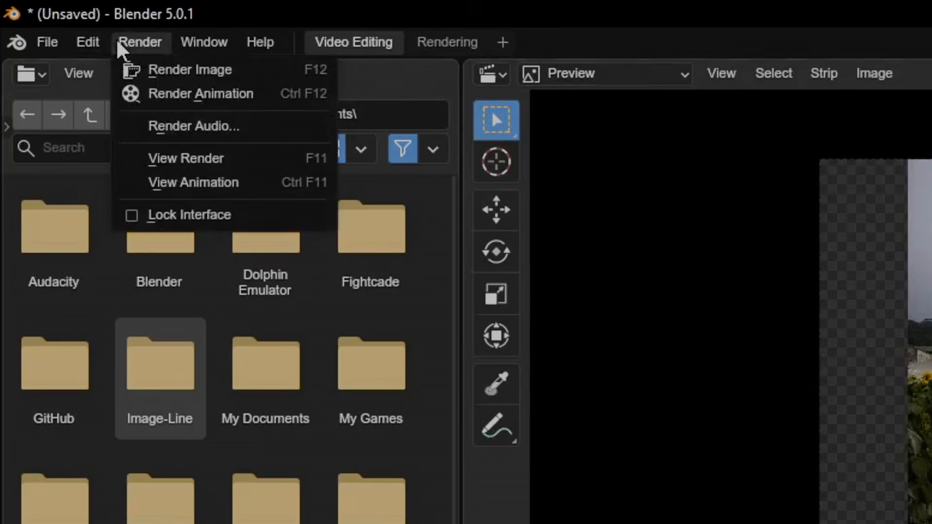
left_click(169, 92)
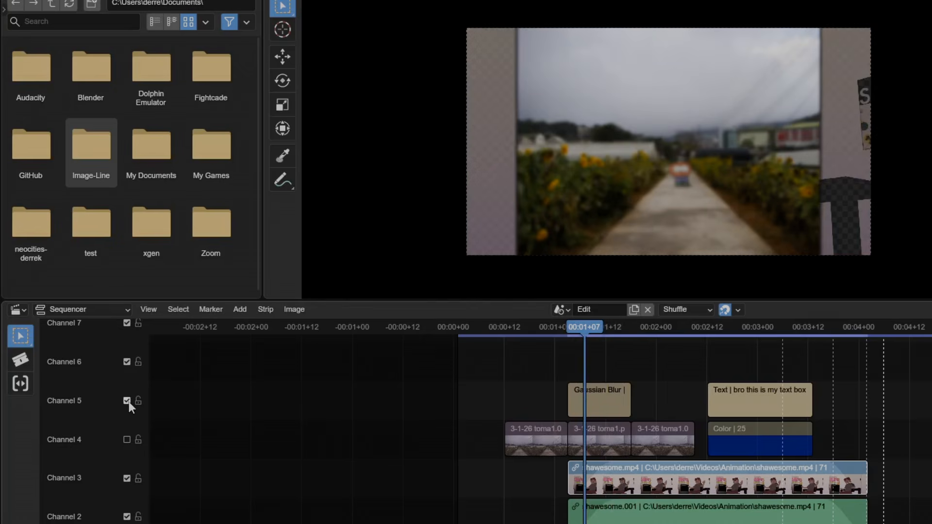
Mute channel 5 in the sequencer and scrub the timeline to preview the edit without its strips
left_click(127, 401)
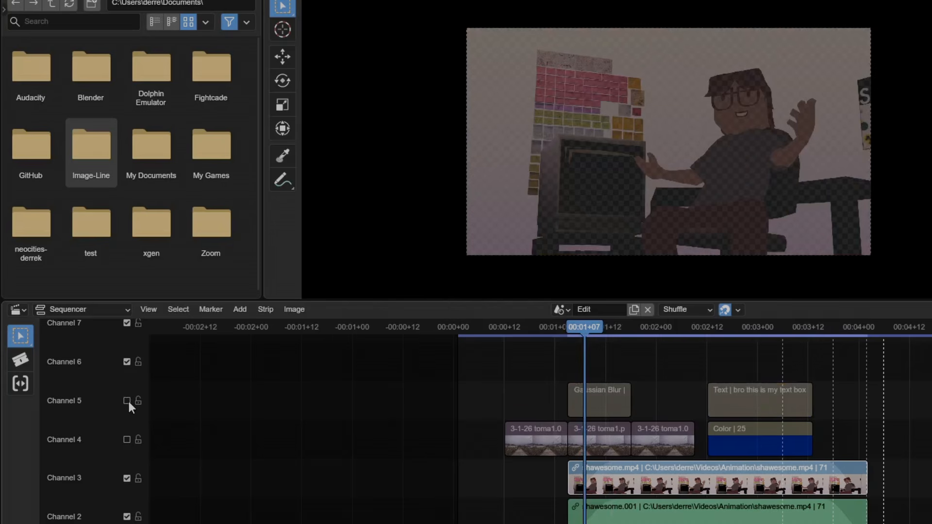
left_click_drag(598, 328, 648, 331)
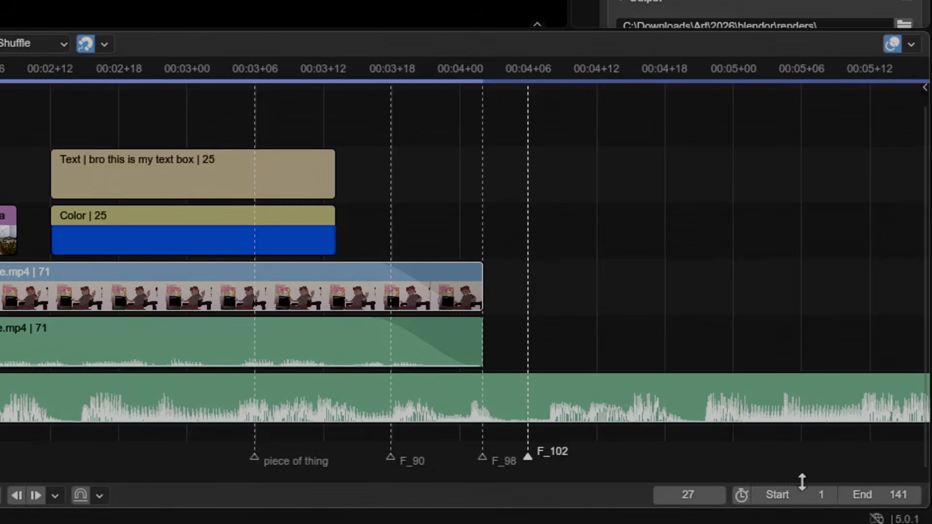
Set the start frame to 27 and copy the horizontal resolution into the vertical one, 1920 px
type("27")
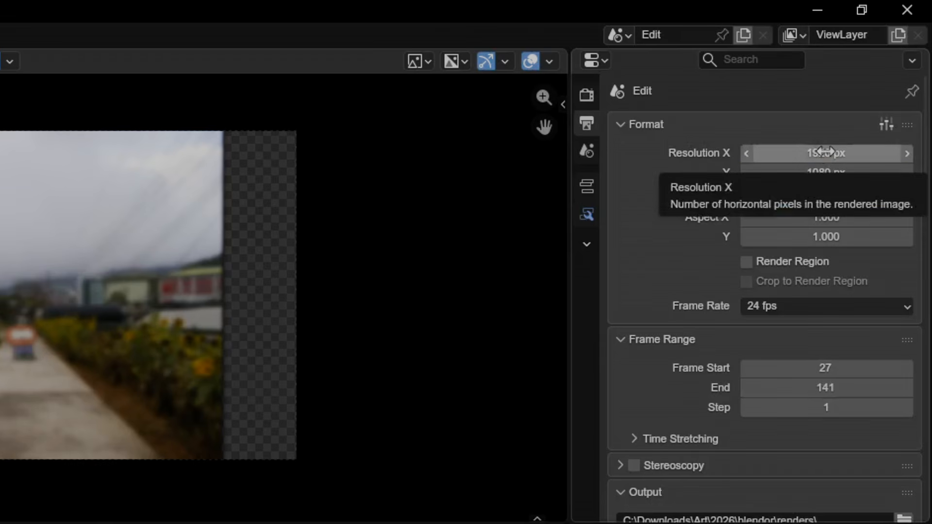
key("ctrl+v")
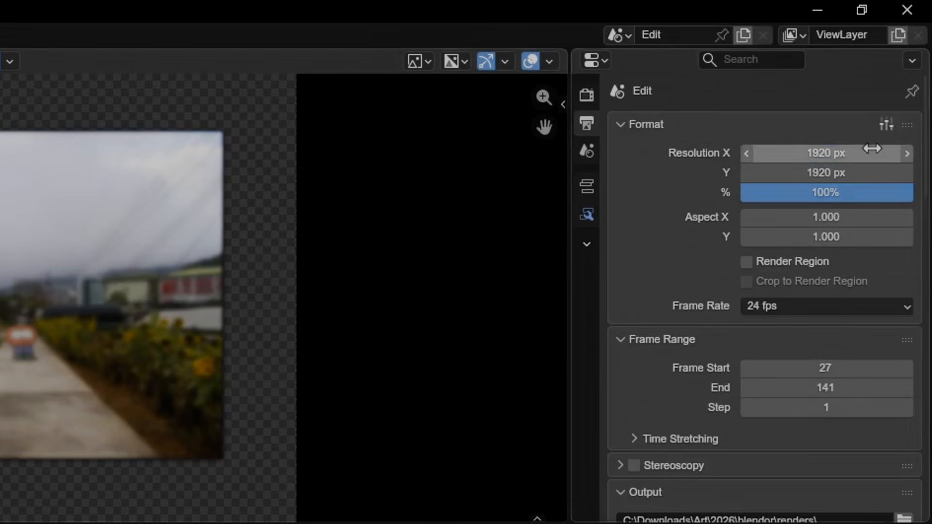
left_click_drag(871, 148, 796, 172)
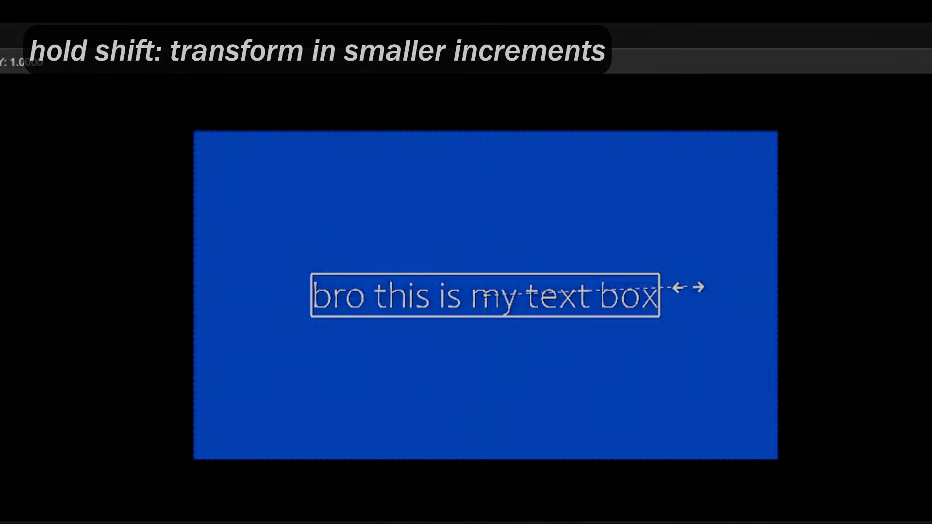
Scale the "bro this is my text box" text in the preview using fine increments
left_click_drag(687, 287, 931, 225, "shift")
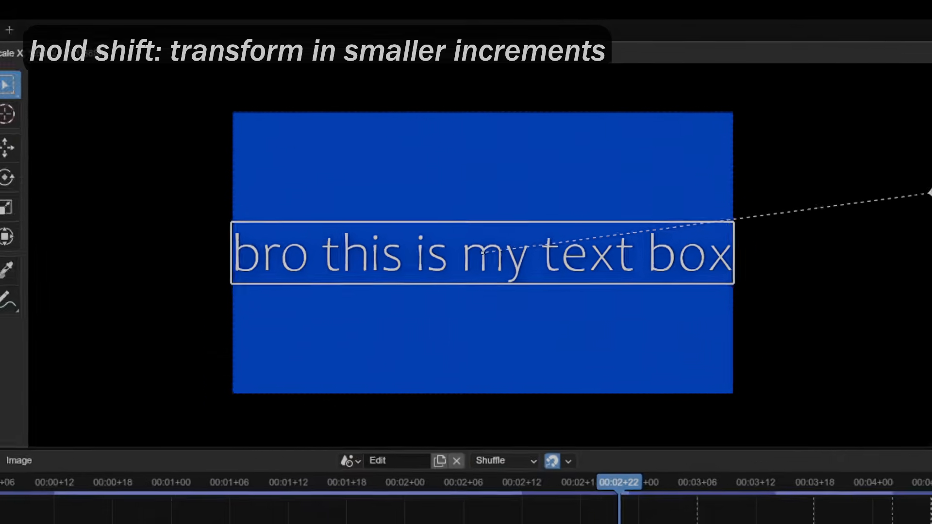
left_click_drag(929, 193, 414, 287, "shift")
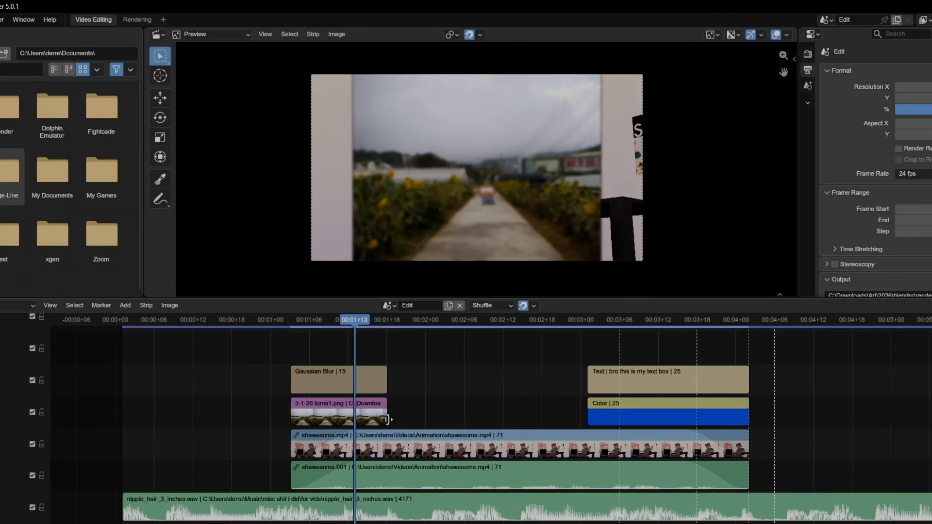
Extend the end of the 3-1-26 toma1.png image strip to 00:01+22
left_click_drag(388, 419, 412, 416)
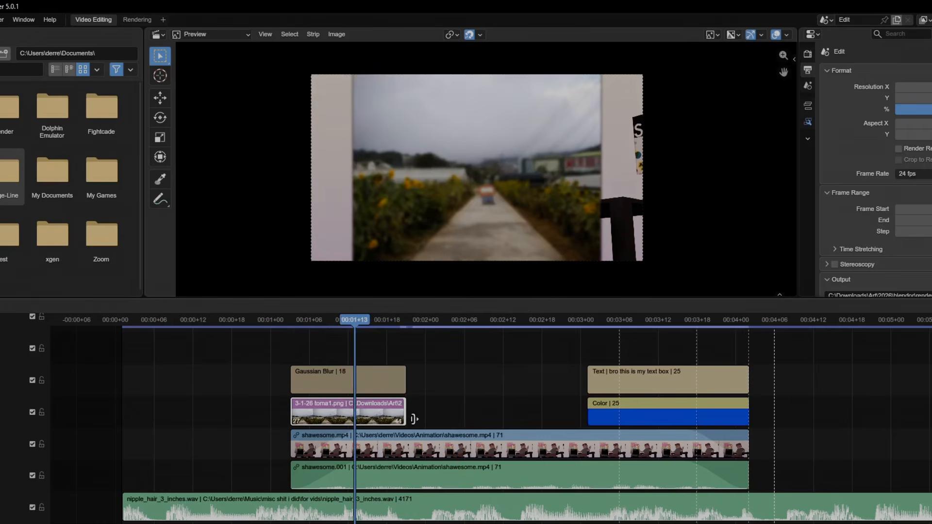
left_click(443, 323)
Add the cat video from the fummy folder to channels 6 and 7 and slide its strips to start at 00:01+03
left_click_drag(339, 194, 485, 300)
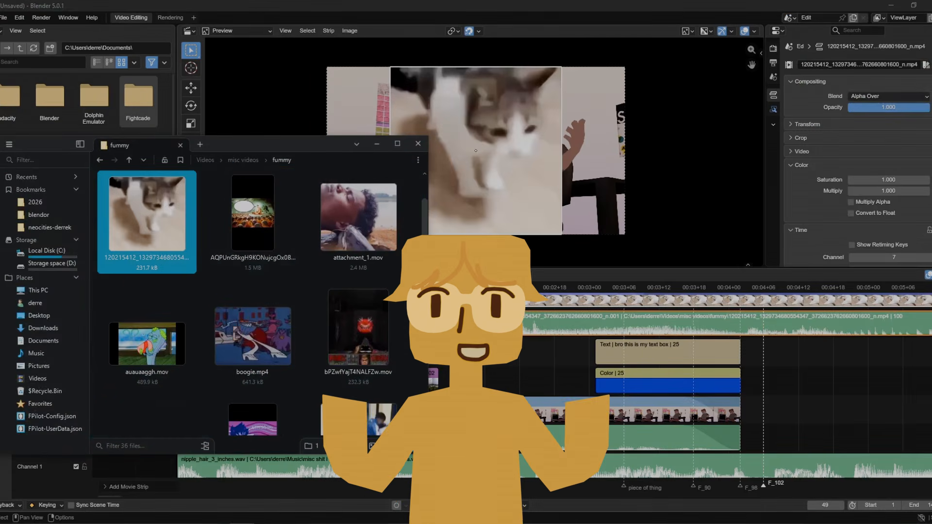
middle_click_drag(493, 338, 500, 381)
left_click_drag(535, 345, 414, 336)
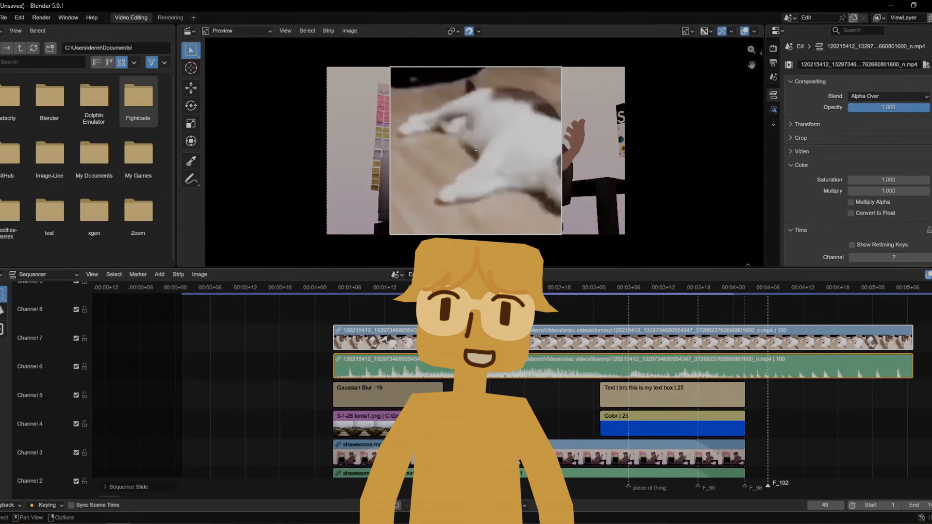
Move the playhead to 00:01+22 and reveal the cat video strip's transform and crop settings
left_click_drag(466, 287, 442, 287)
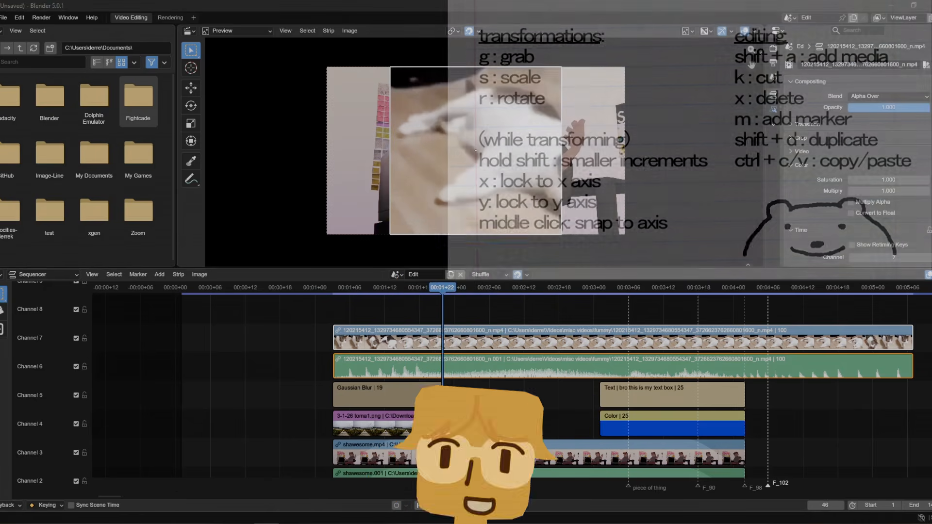
scroll(804, 185, "down", 3)
left_click(806, 65)
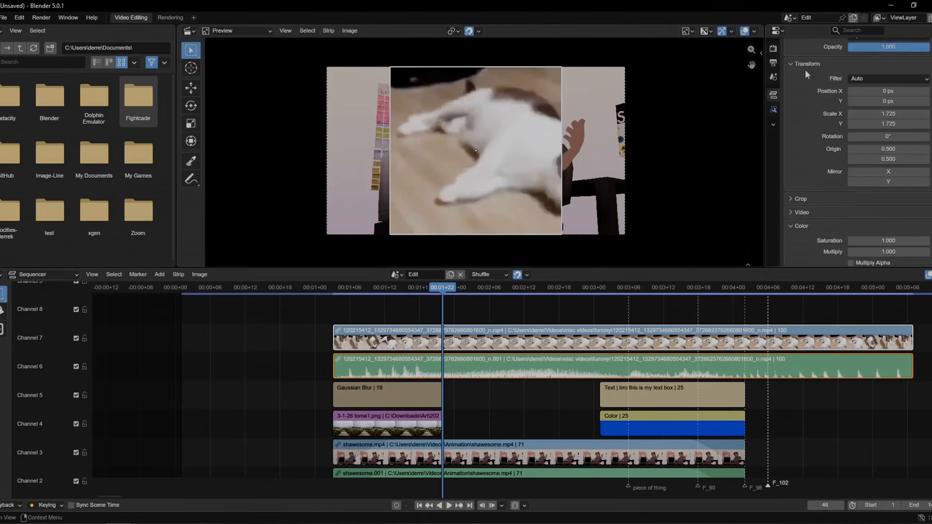
left_click(800, 199)
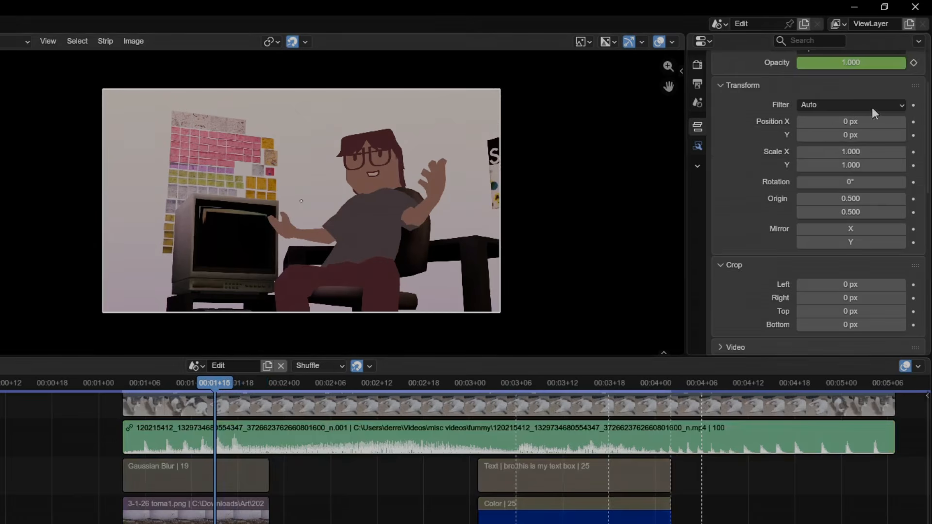
Scrub through the shawesome.mp4 strip's fades to examine how its keyframed opacity changes
scroll(761, 174, "up", 5)
left_click_drag(131, 384, 663, 425)
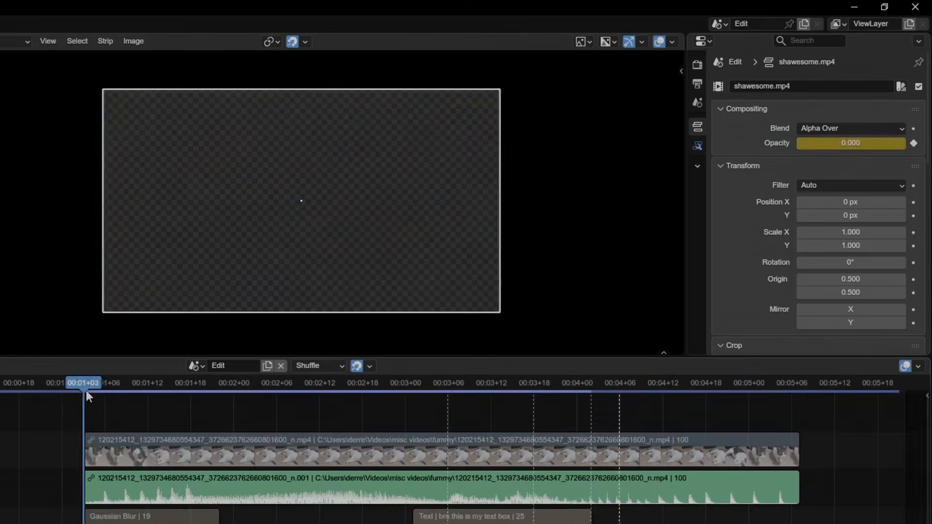
left_click_drag(86, 390, 166, 391)
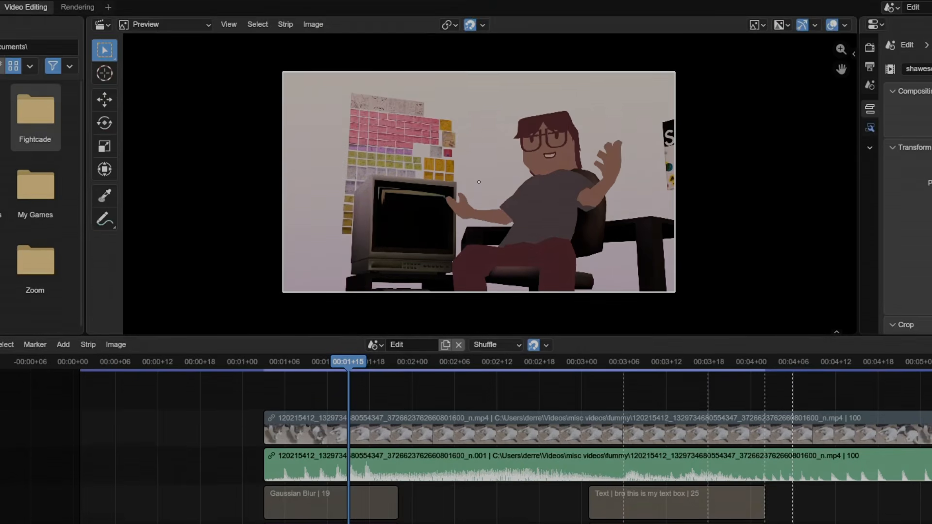
Unmute the cat video, select its strip and keyframe its current position at 00:01+17
left_click(2, 282)
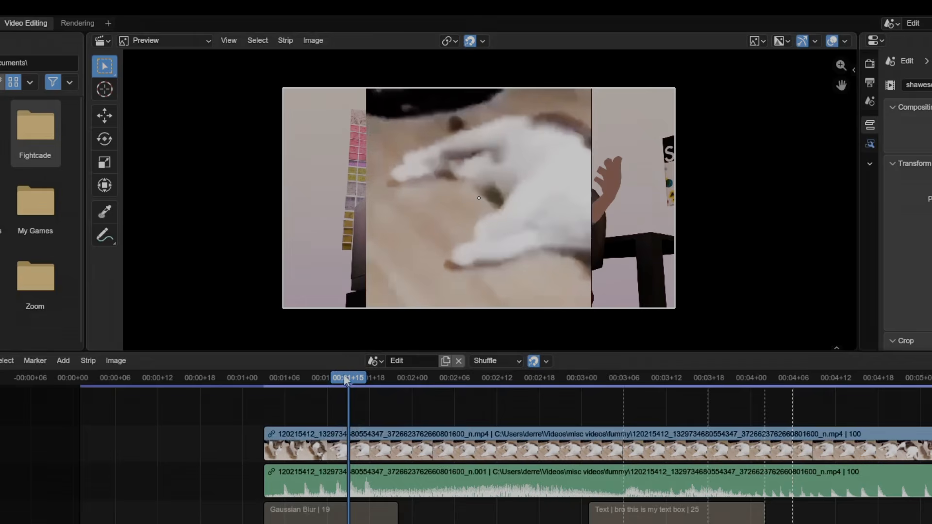
left_click_drag(343, 374, 370, 435)
left_click(383, 442)
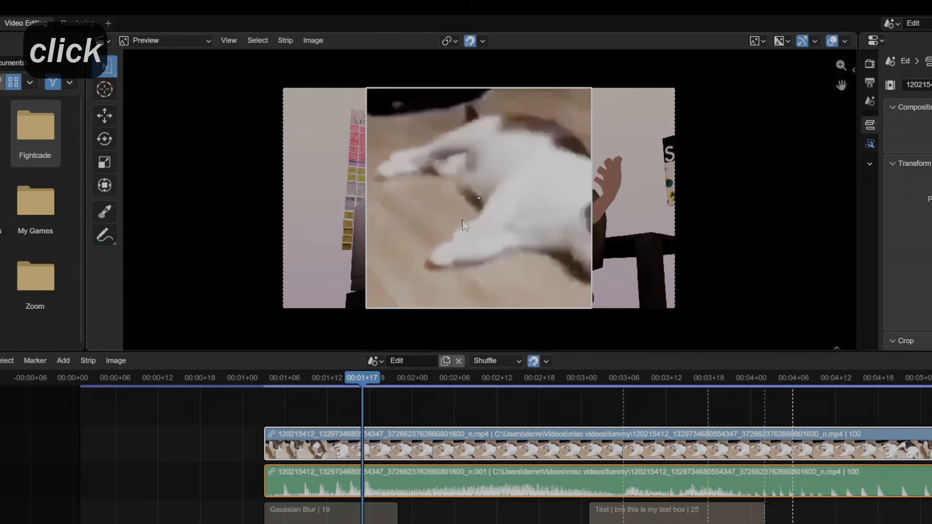
key("g")
key("Return")
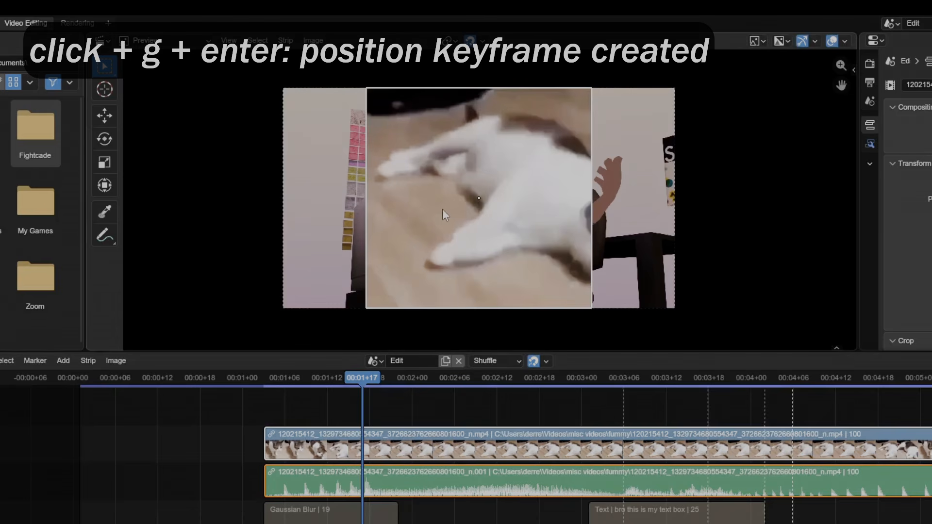
At 00:01+03, move the cat video along the X axis past the frame's left edge, and scrub through the slide-in
left_click_drag(374, 382, 266, 383)
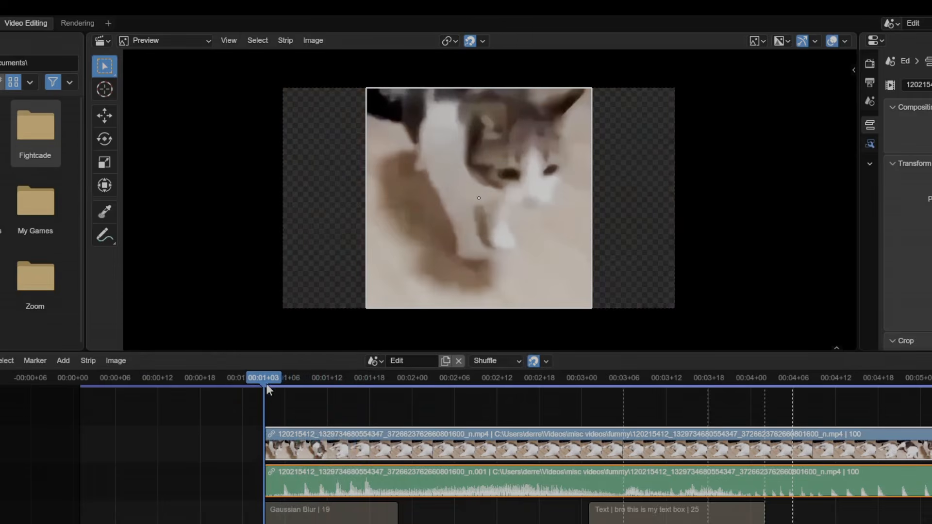
key("g")
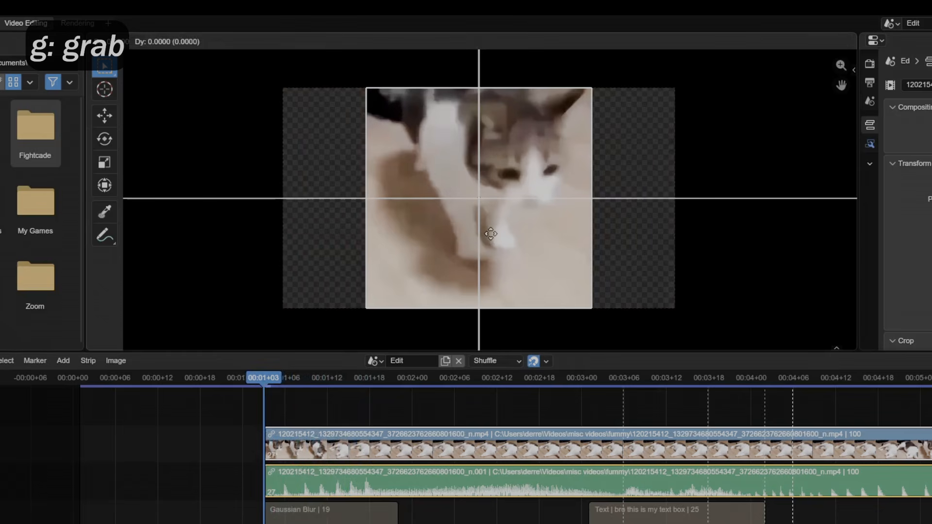
key("x")
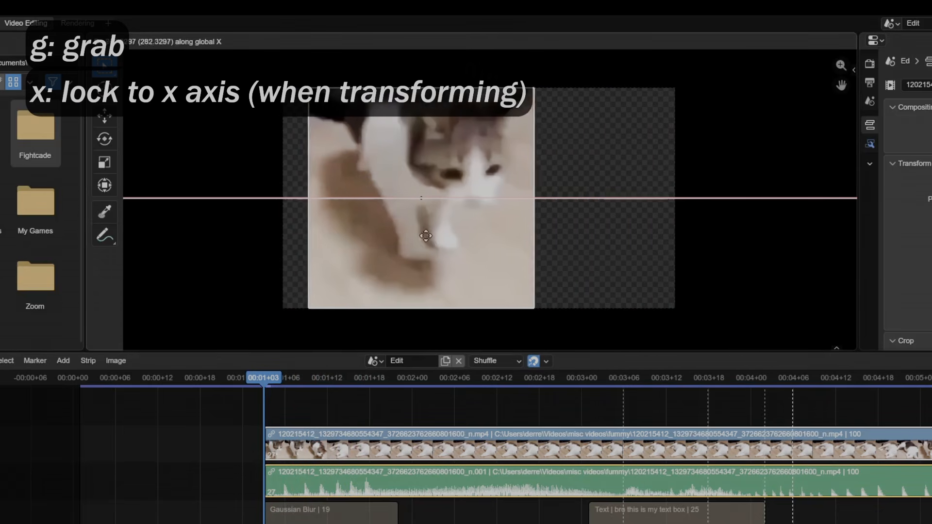
left_click(182, 237)
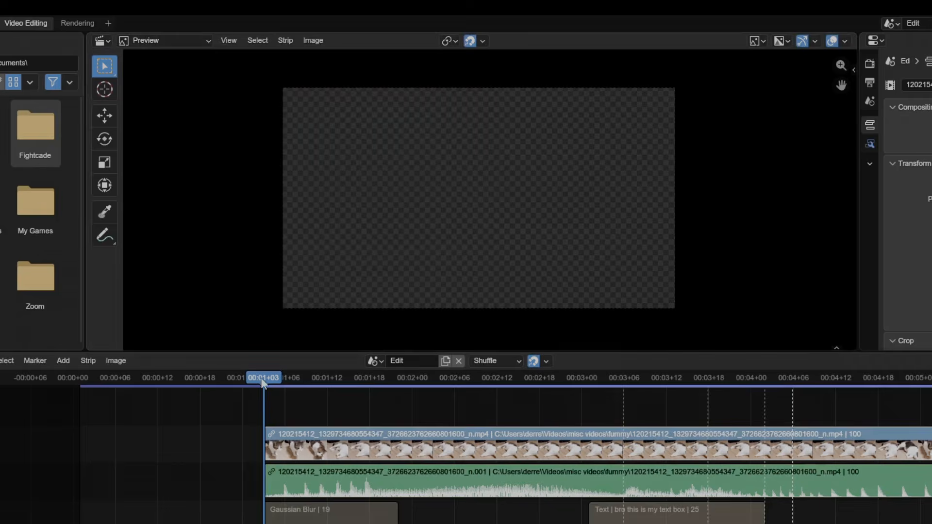
left_click_drag(264, 384, 680, 424)
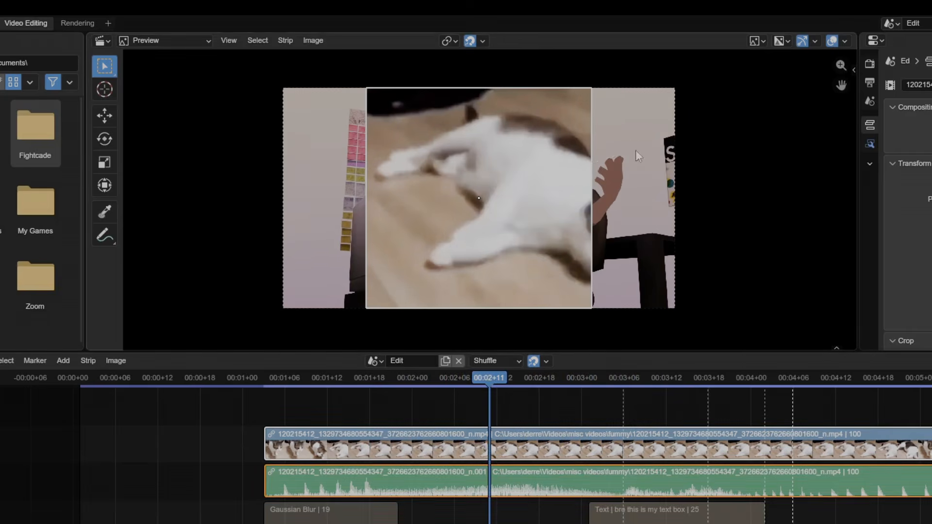
At 00:02+11, rotate the cat video by 90° and scale it down, and play back the animation
type("r90")
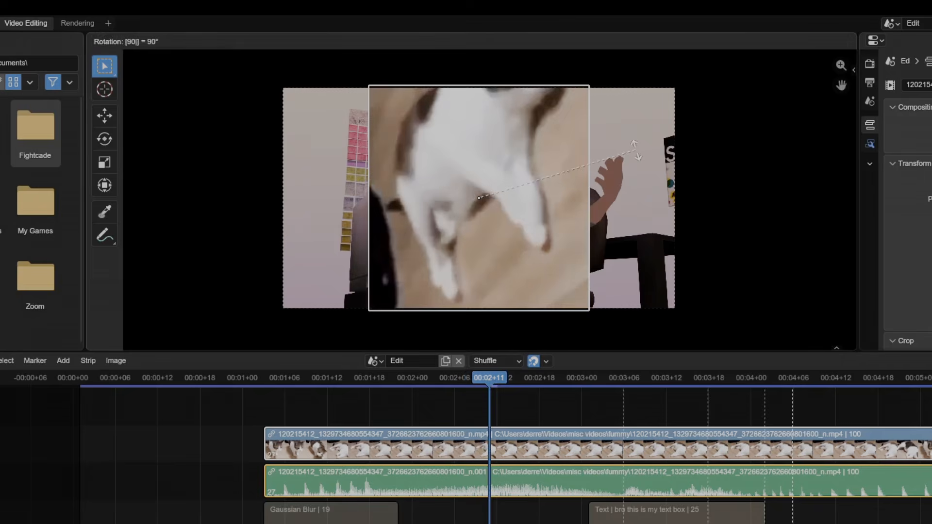
key("Return")
key("s")
key("Return")
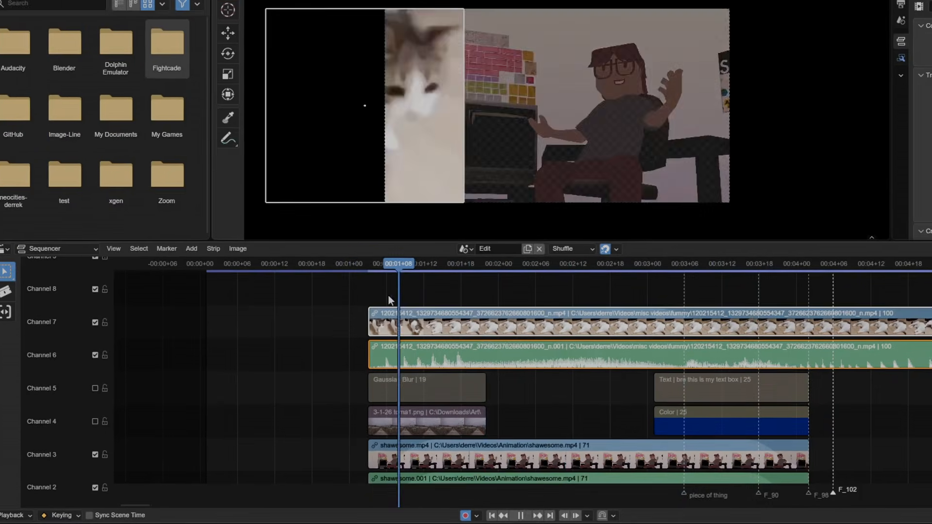
left_click_drag(388, 295, 480, 294)
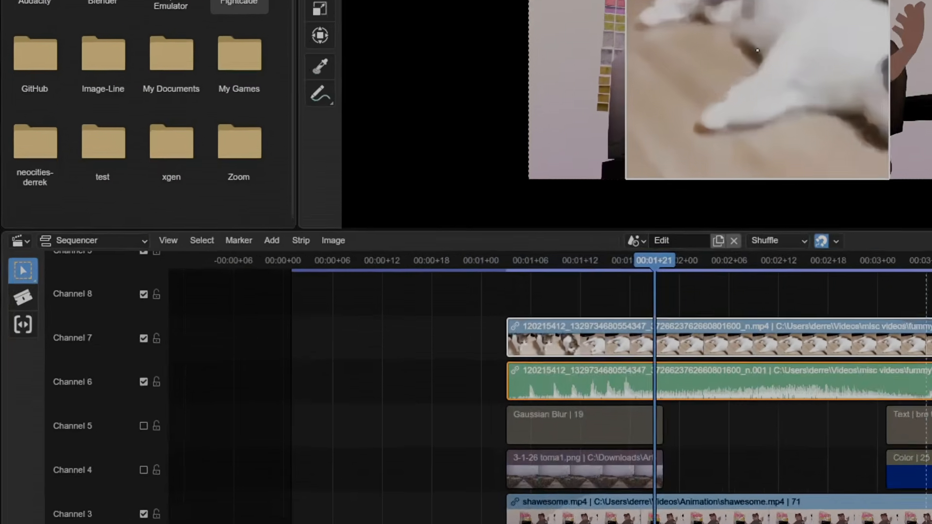
Change the sequencer area to the Dope Sheet, set the current frame to 38 and expand the EditAction channels
left_click(15, 240)
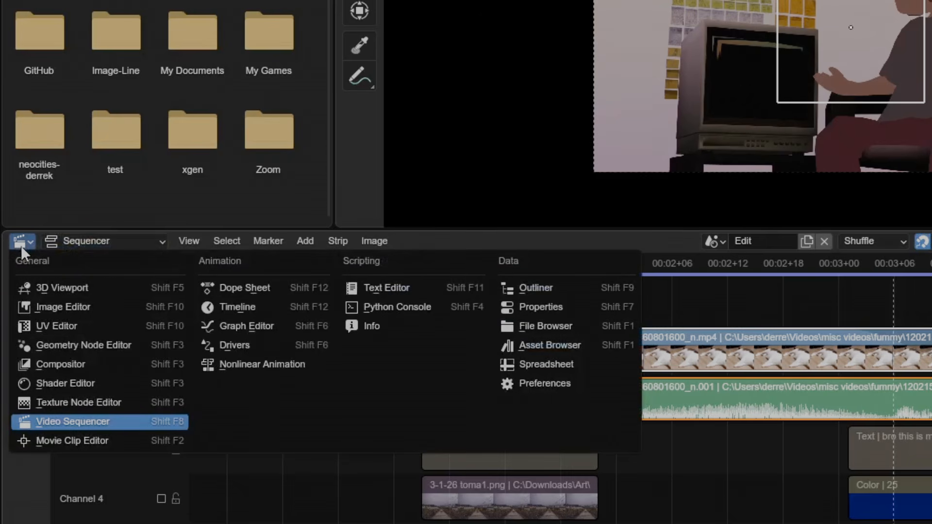
left_click(228, 288)
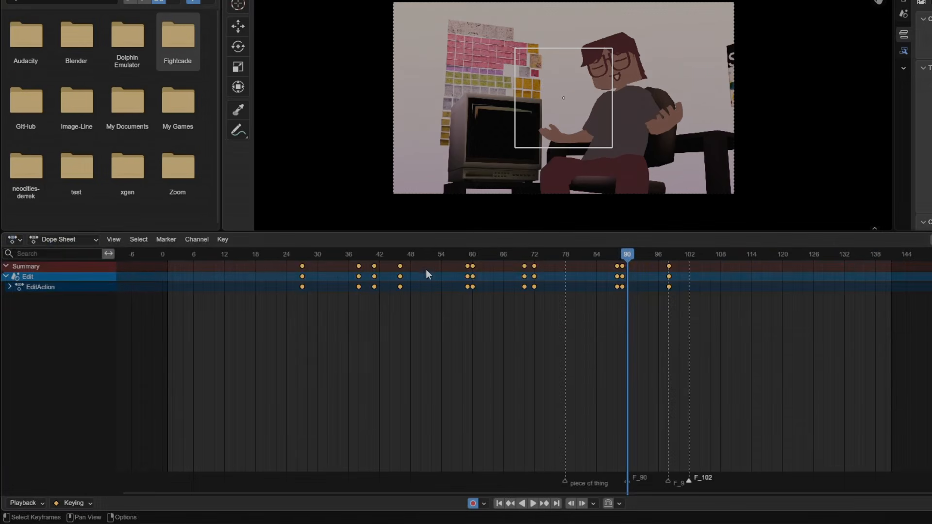
middle_click_drag(655, 343, 710, 343)
middle_click_drag(468, 307, 564, 307)
scroll(563, 306, "up", 4)
left_click_drag(776, 256, 478, 261)
left_click(10, 287)
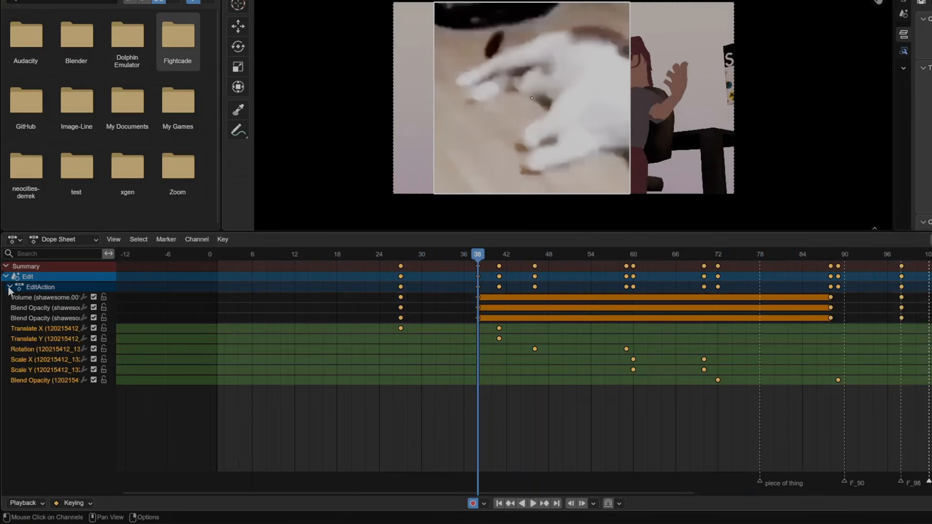
middle_click_drag(447, 378, 409, 372)
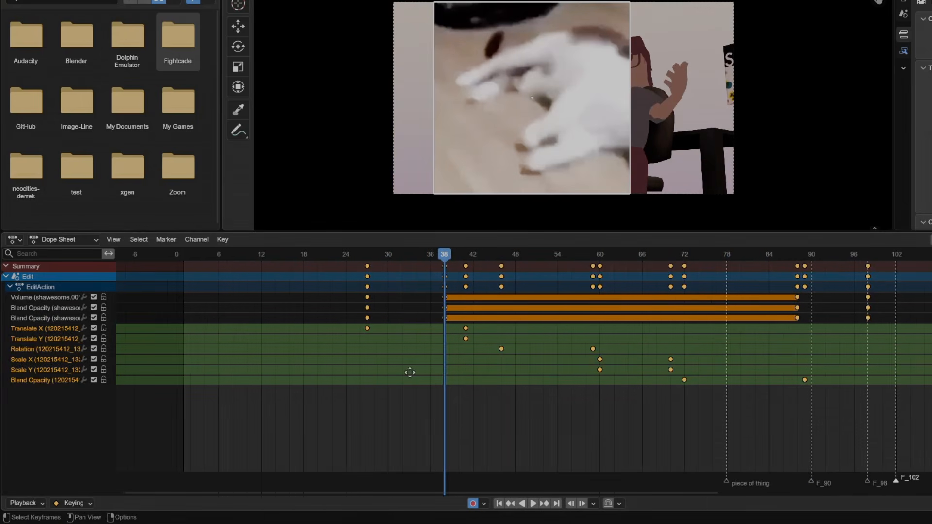
scroll(439, 271, "right", 3, "ctrl")
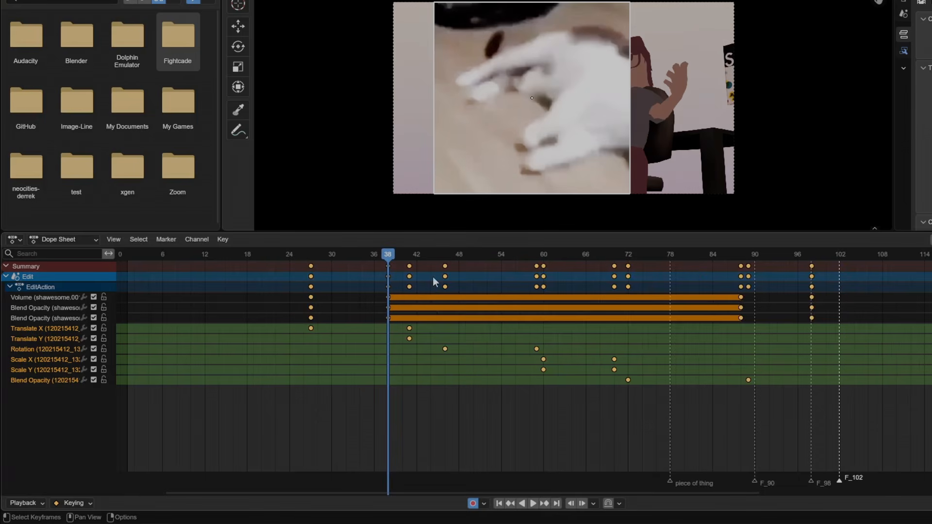
Try Bounce interpolation on the cat video's rotation keyframe at frame 46, play back the motion and undo the change
left_click(446, 266)
mouse_move(445, 266)
left_mouse_down()
mouse_move(487, 270)
mouse_move(448, 273)
left_mouse_up()
right_click_drag(450, 279, 448, 293, "shift")
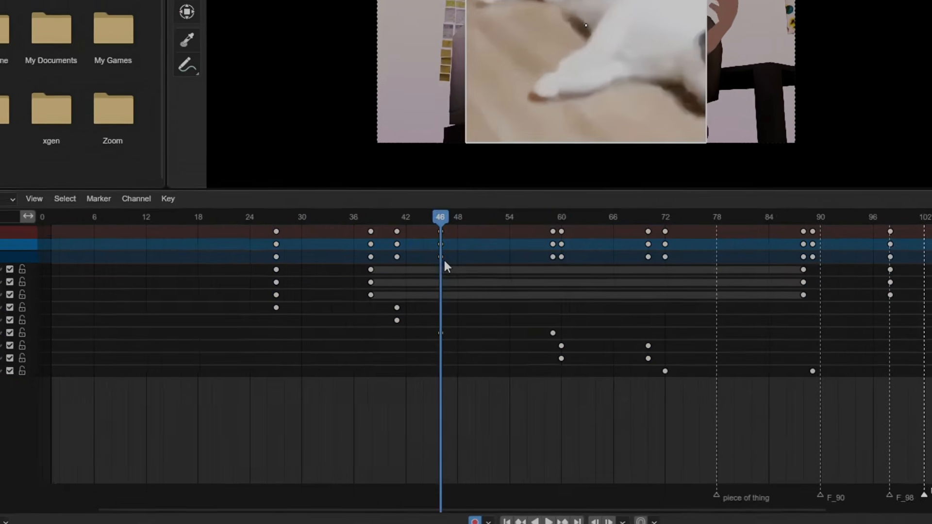
right_click(446, 287)
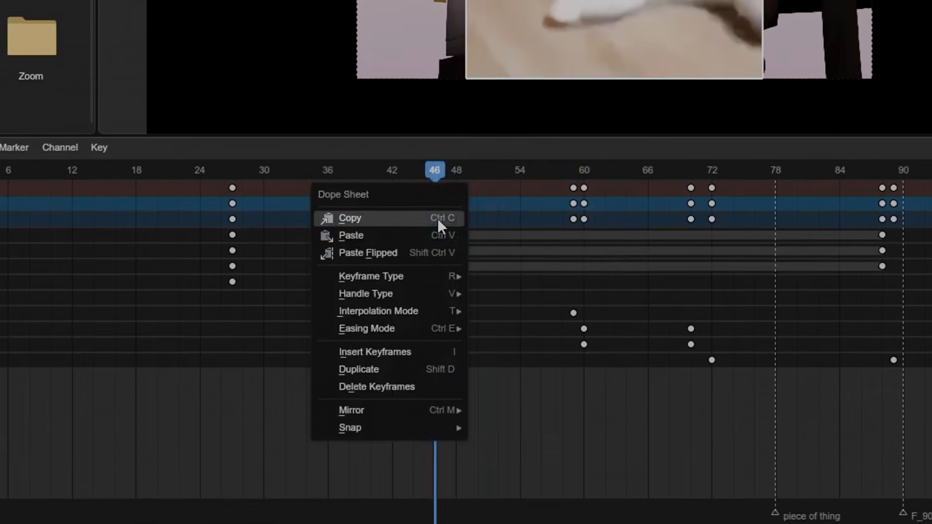
mouse_move(428, 310)
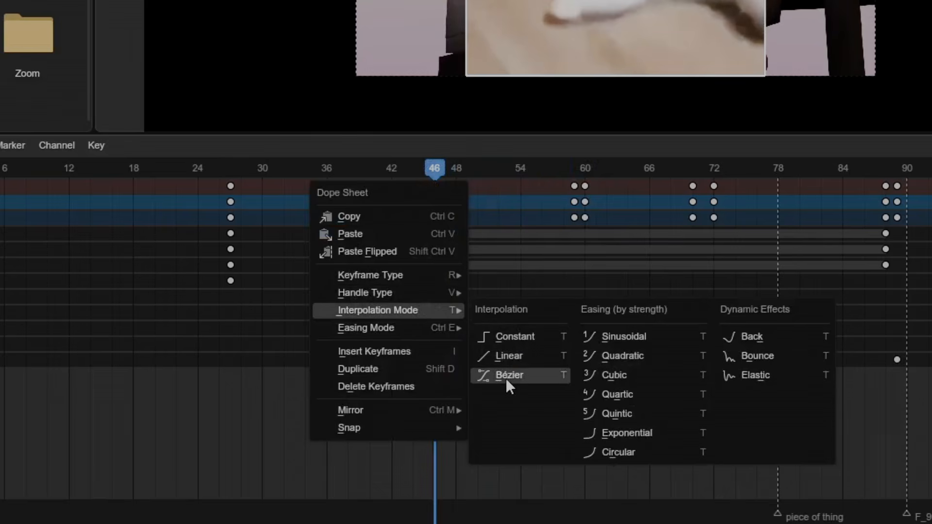
left_click(779, 357)
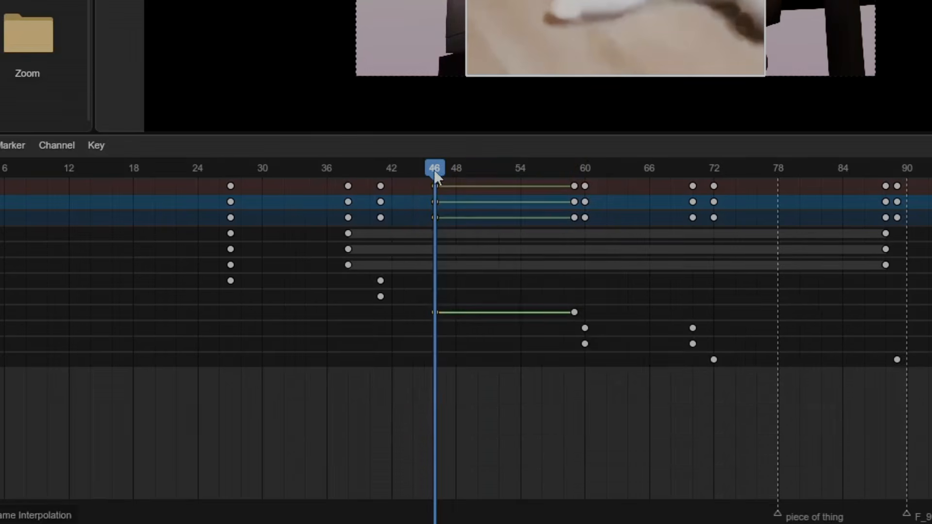
left_click_drag(434, 170, 391, 185)
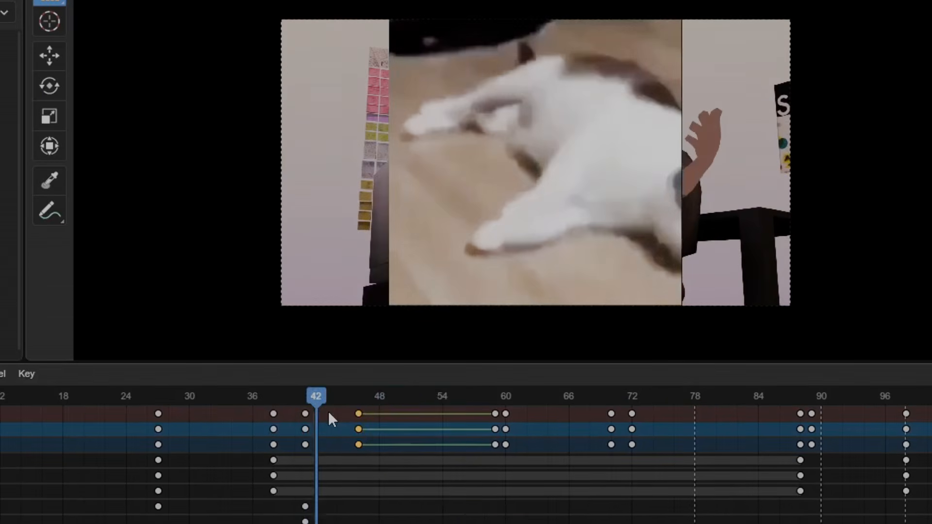
key("space")
key("ctrl+z")
Try frame 50 for the rotation keyframe at frame 46, and reposition the keyframes at frames 38, 41 and 46 to 37, 40 and 47
left_click(375, 421)
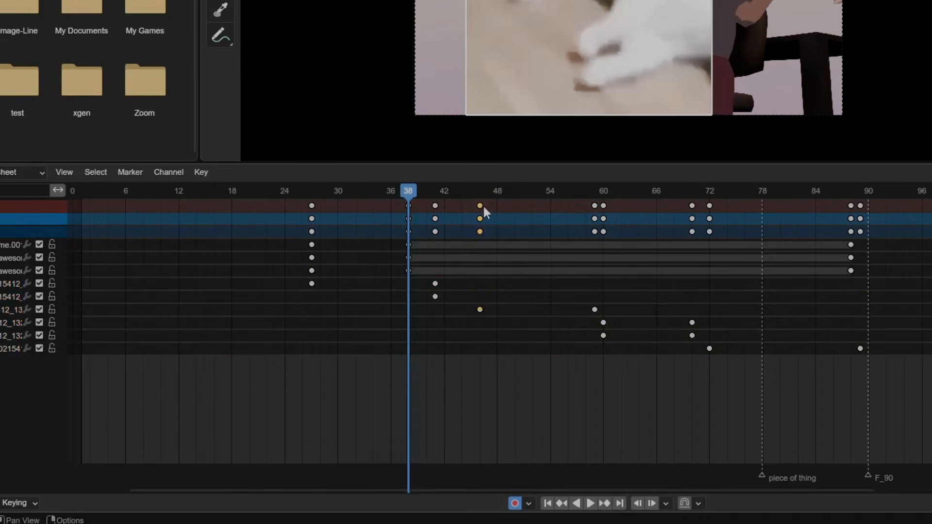
left_click_drag(362, 413, 405, 423)
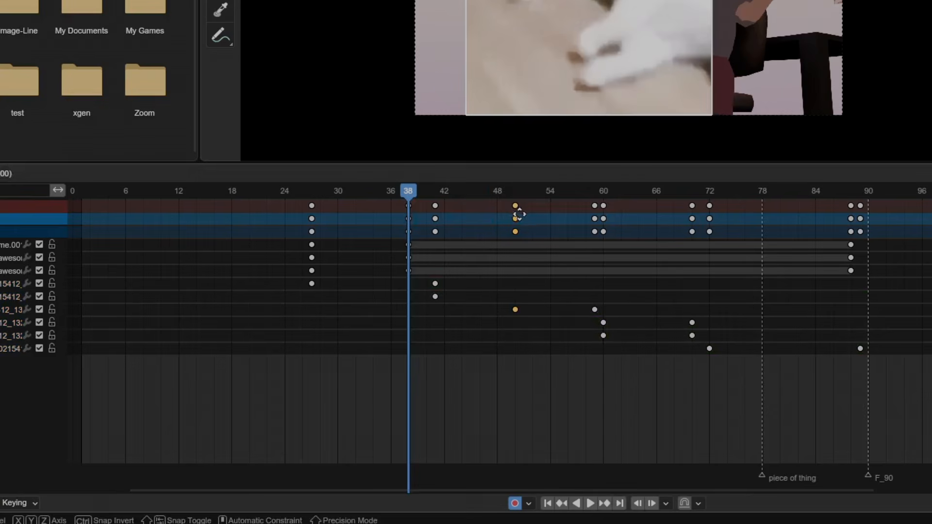
left_click_drag(519, 214, 480, 215)
key("x")
left_click_drag(504, 236, 363, 195)
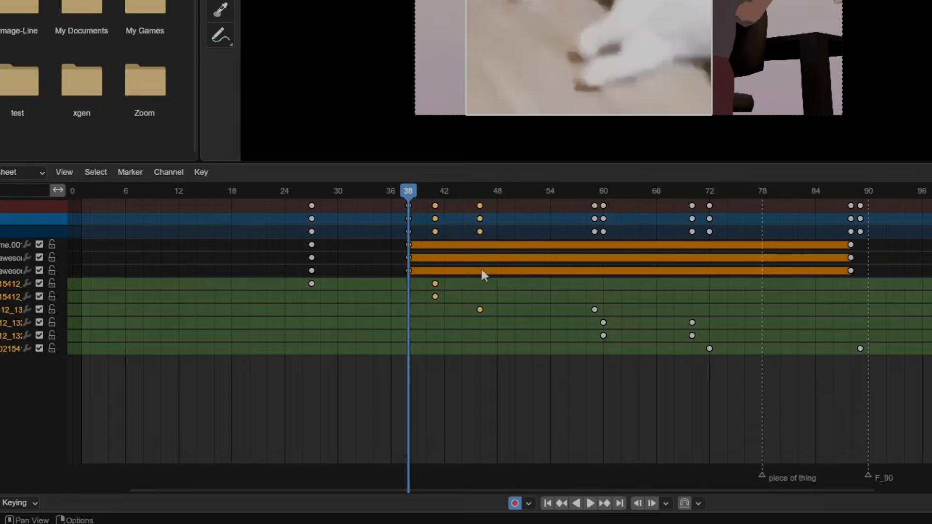
mouse_move(484, 275)
left_mouse_down()
mouse_move(524, 272)
mouse_move(480, 273)
left_mouse_up()
Insert keyframes for all channels at frame 52 and play back the animation
key("i")
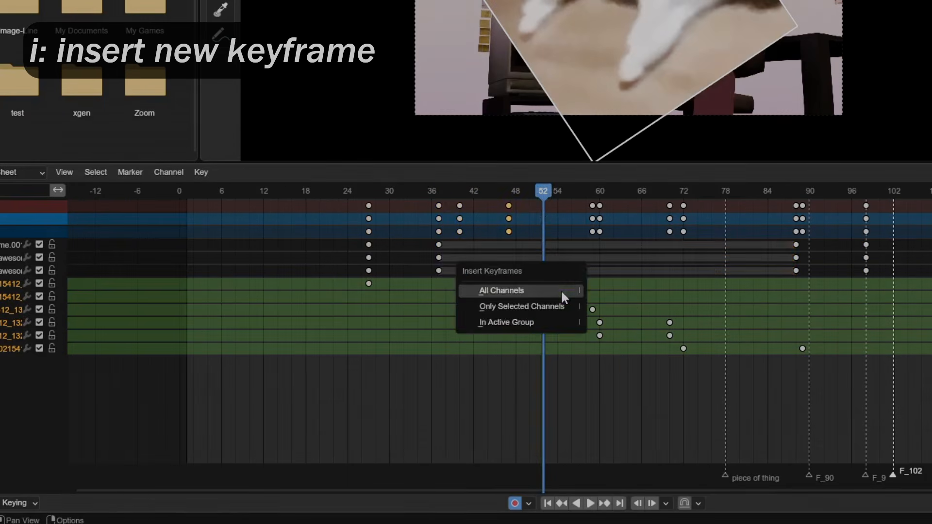
left_click(563, 291)
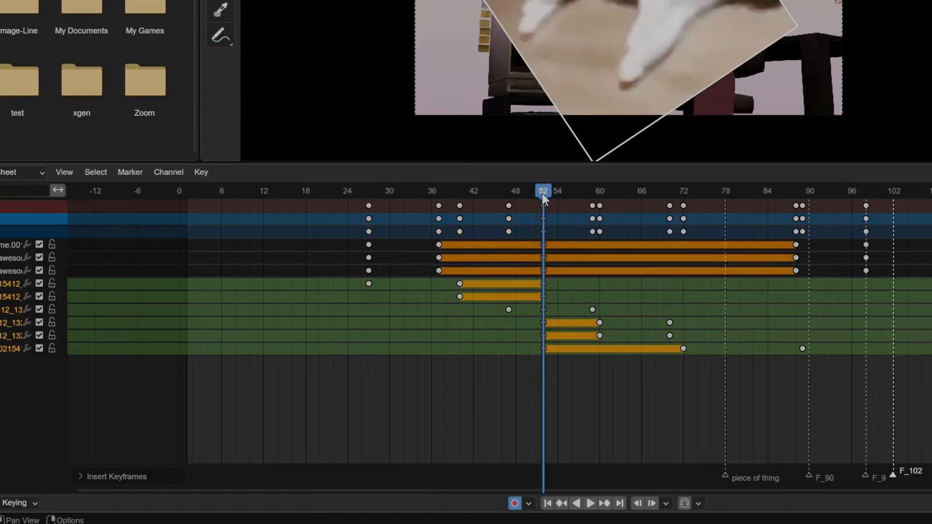
left_click_drag(541, 193, 408, 196)
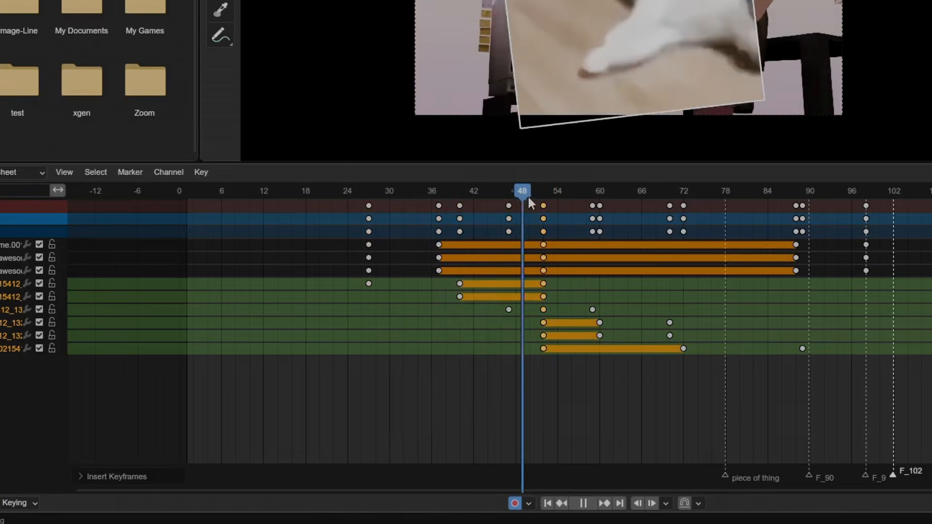
key("Escape")
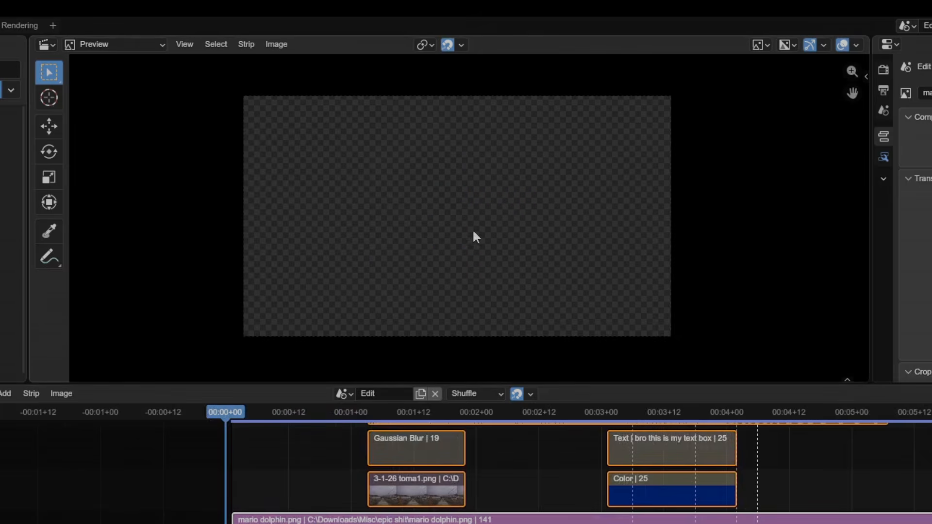
Start playback from 00:00+00 and move the mario dolphin image around while it plays, recording its motion as keyframes
key("space")
key("g")
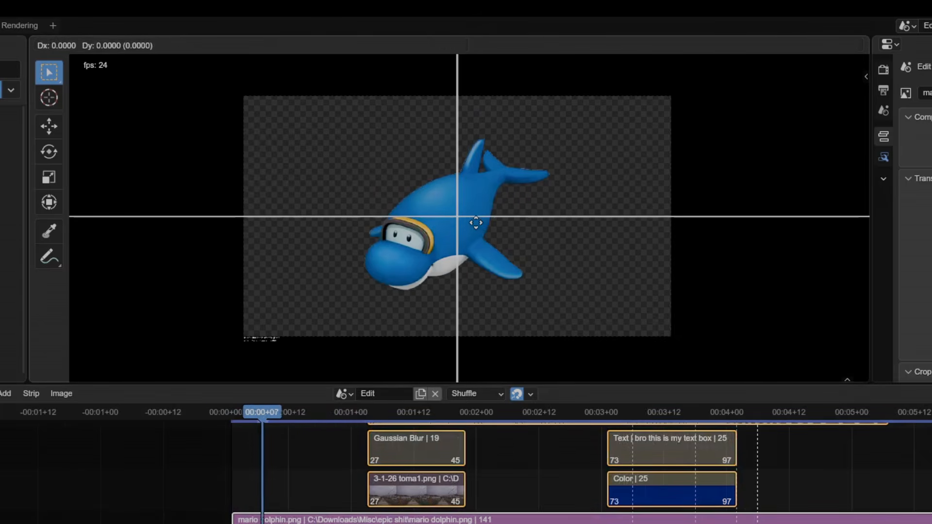
left_click(498, 217)
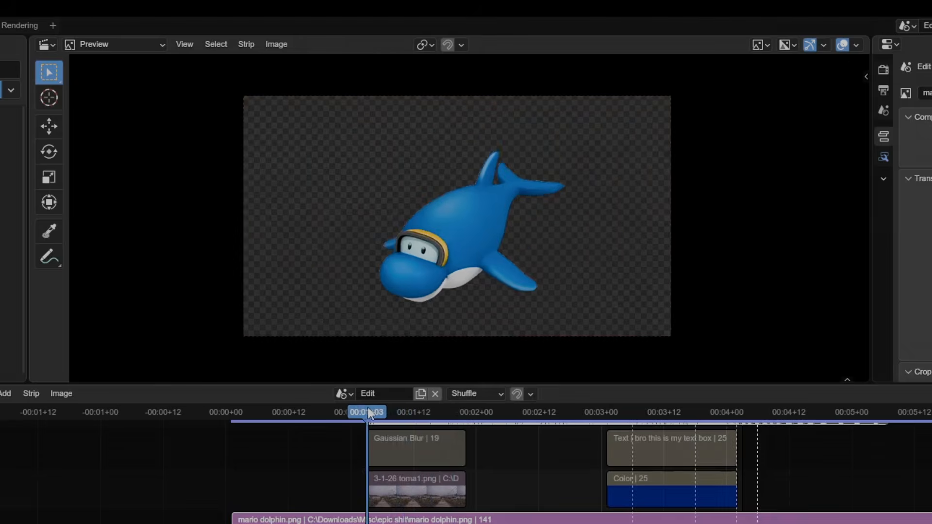
Play back the dolphin's recorded motion from 00:01+03 and again from 00:00+21 to review it
key("space")
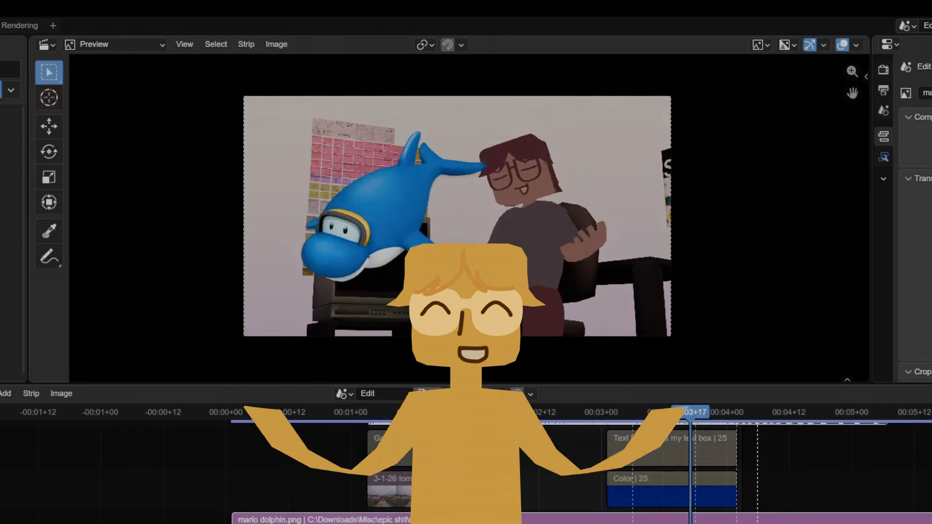
left_click(336, 420)
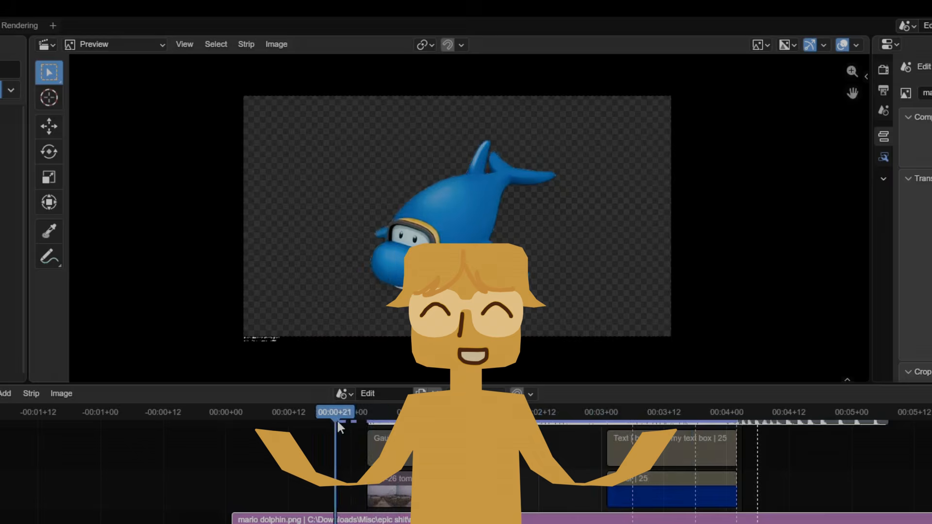
key("space")
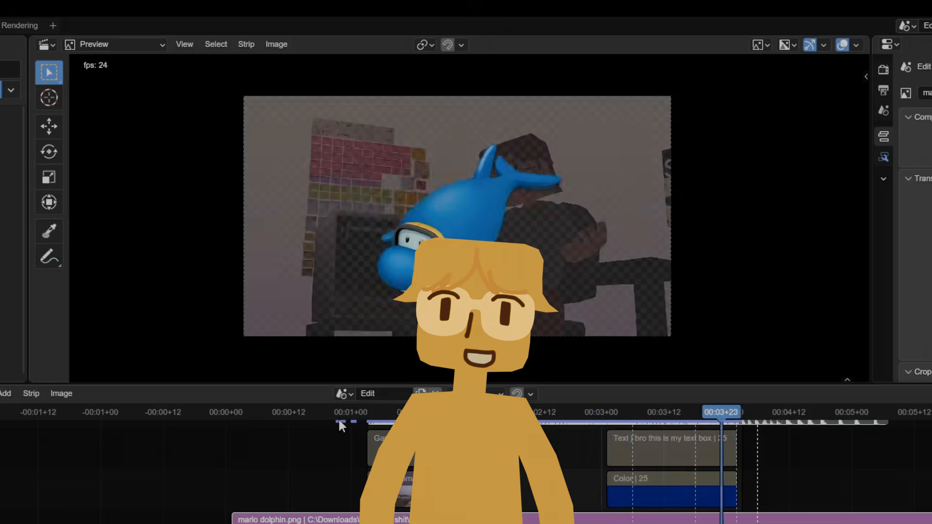
key("space")
left_click(382, 419)
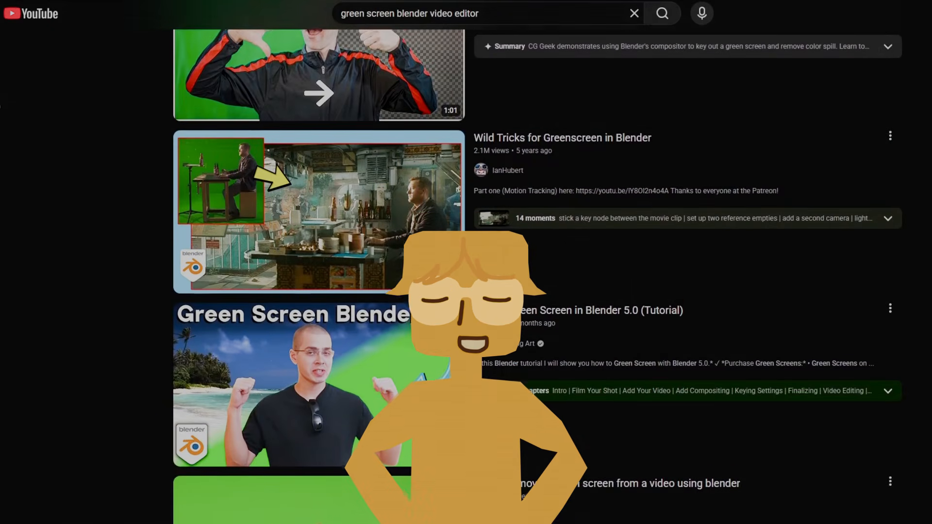
Switch to YouTube and browse the results for "green screen blender video editor"
scroll(465, 262, "down", 2)
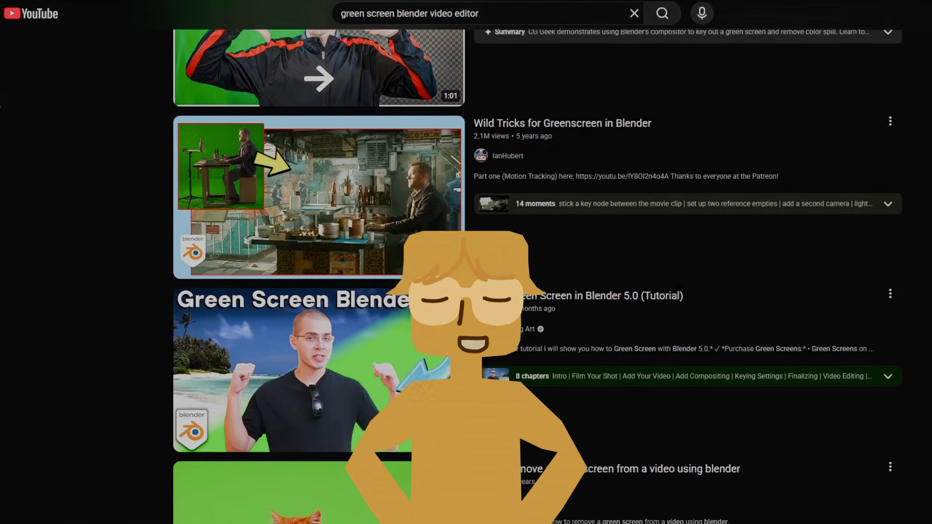